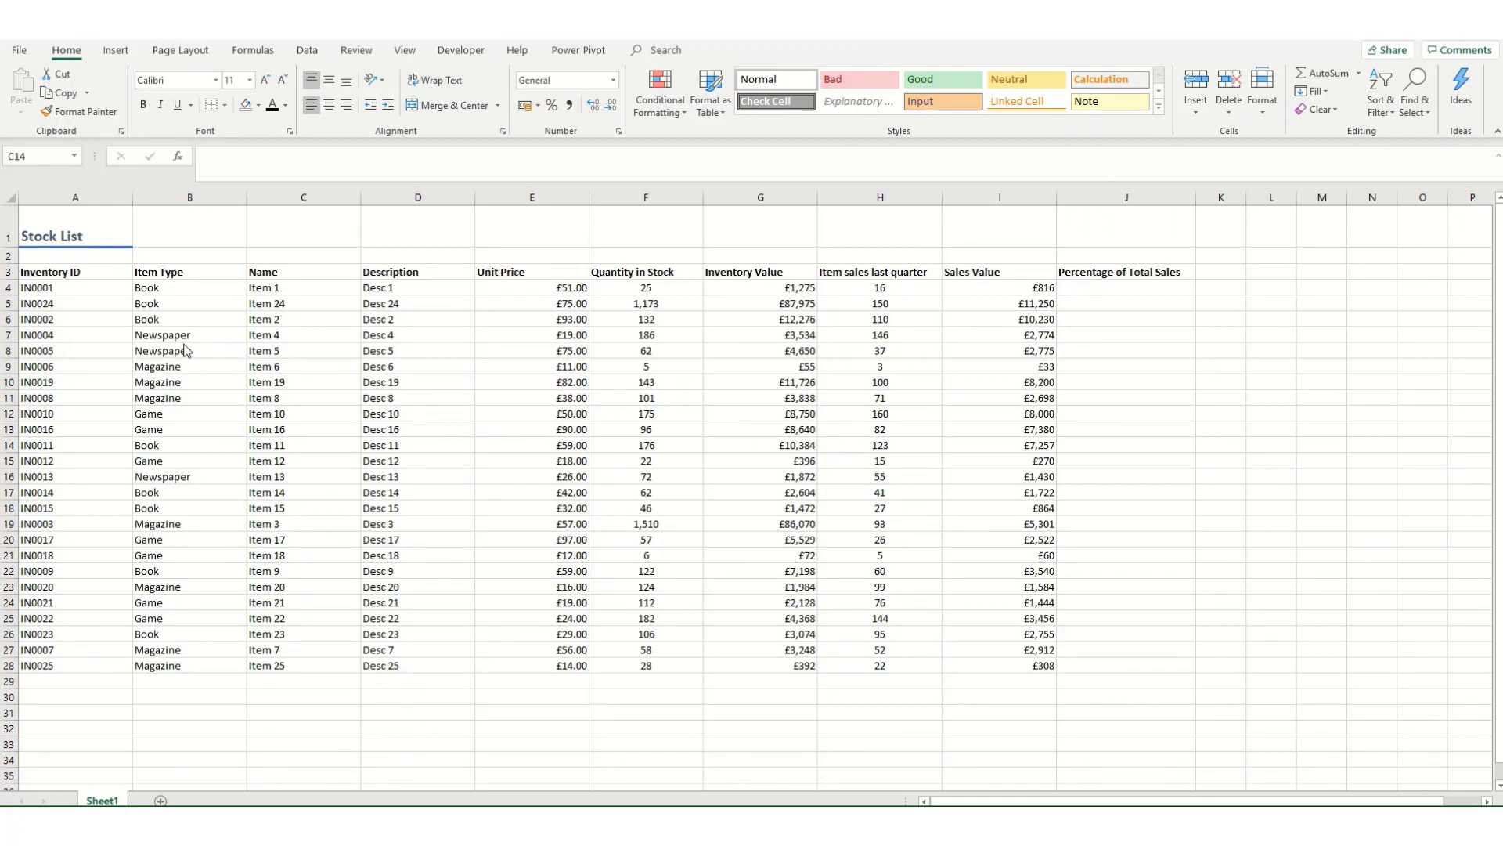
Select the stock data range A3:J28 from cell B8 and bring up the Insert commands
{"action": "left_click", "coordinate": [149, 348]}
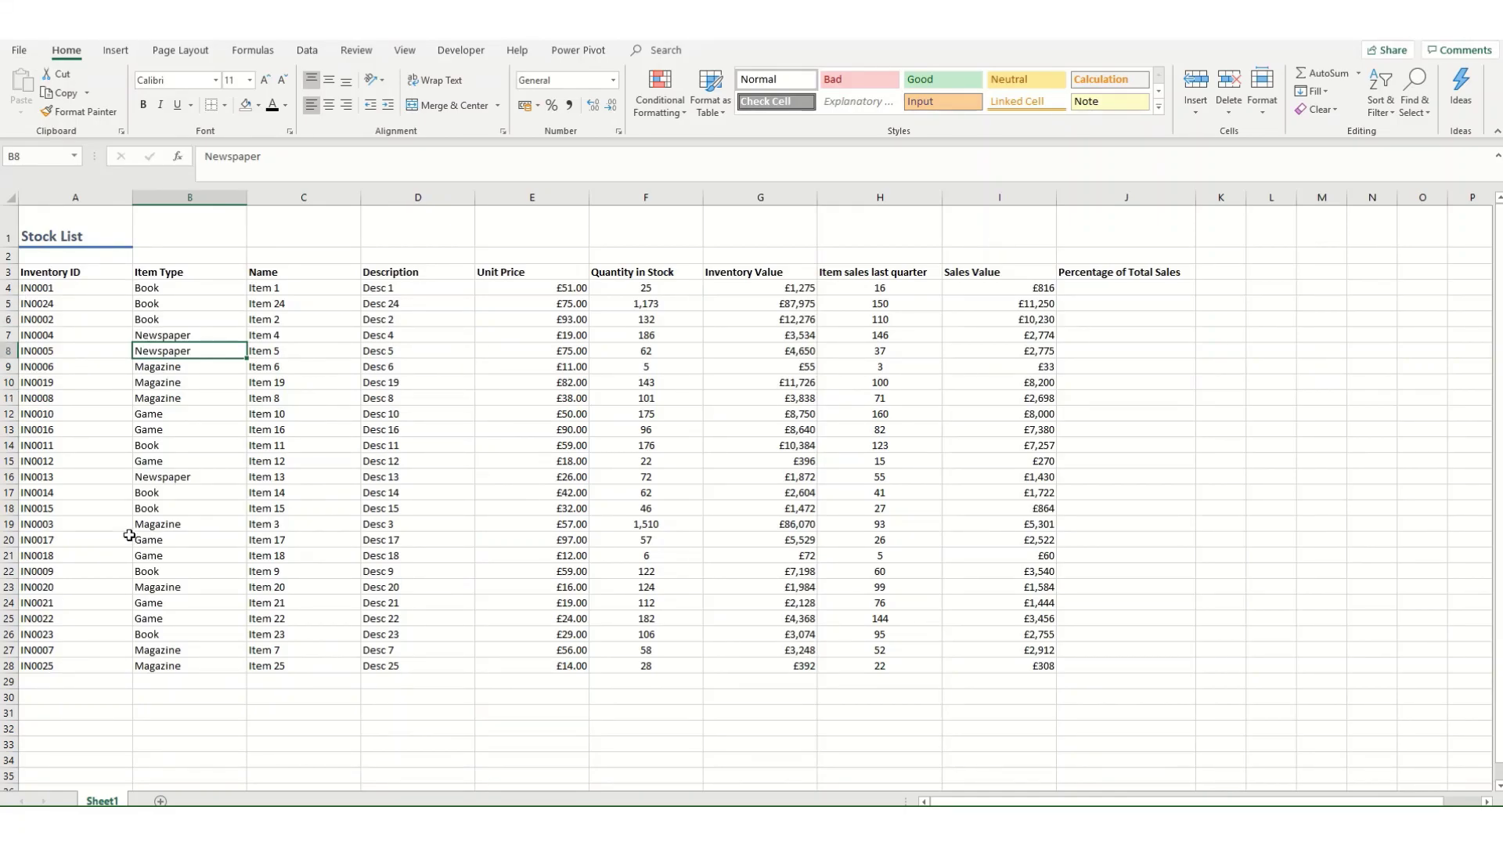
{"action": "key", "text": "ctrl+a"}
{"action": "key", "text": "ctrl+q"}
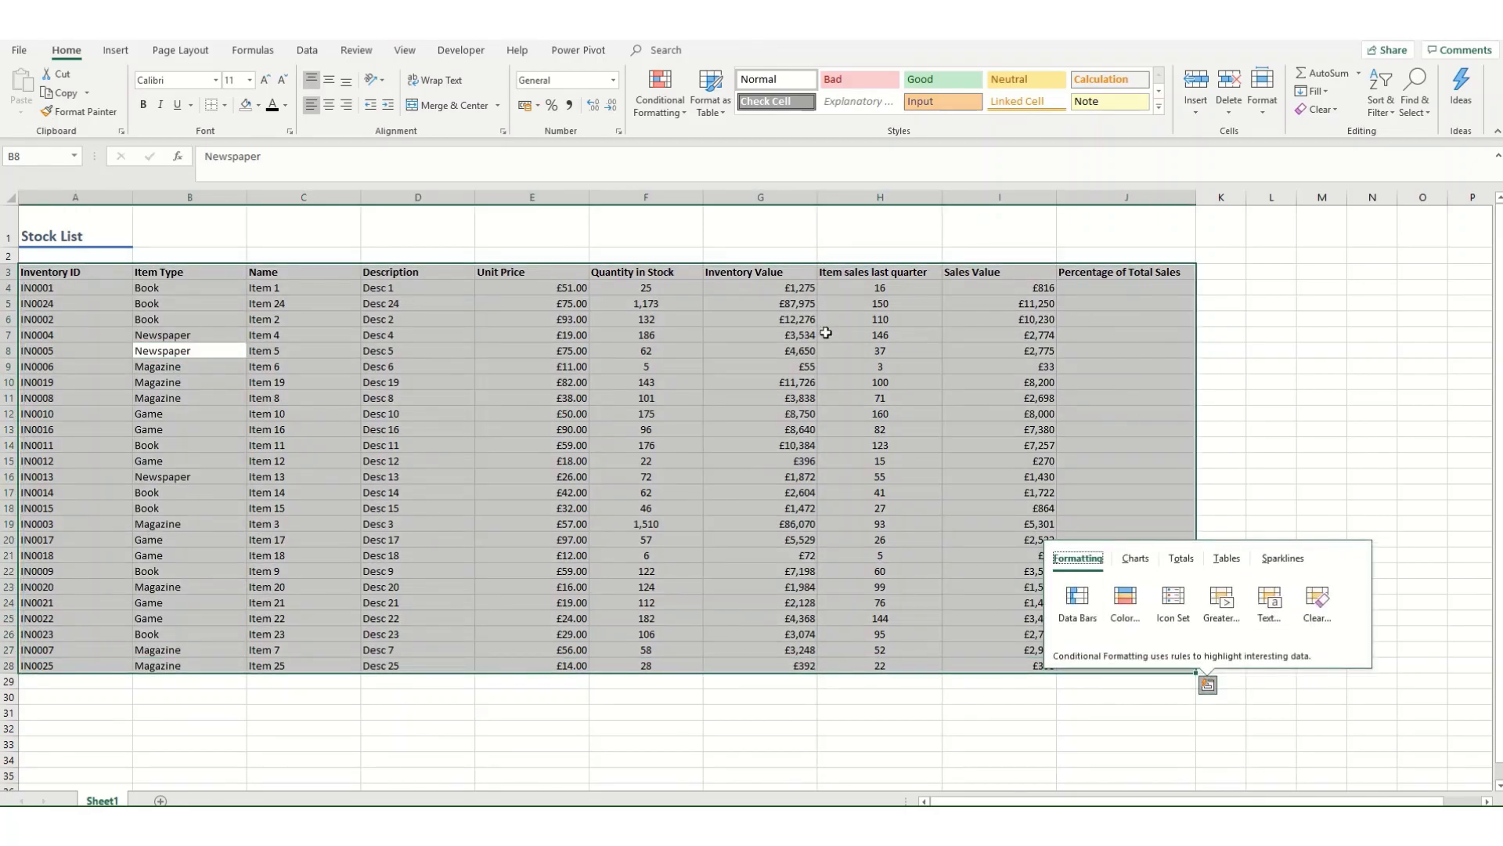
{"action": "left_click", "coordinate": [116, 52]}
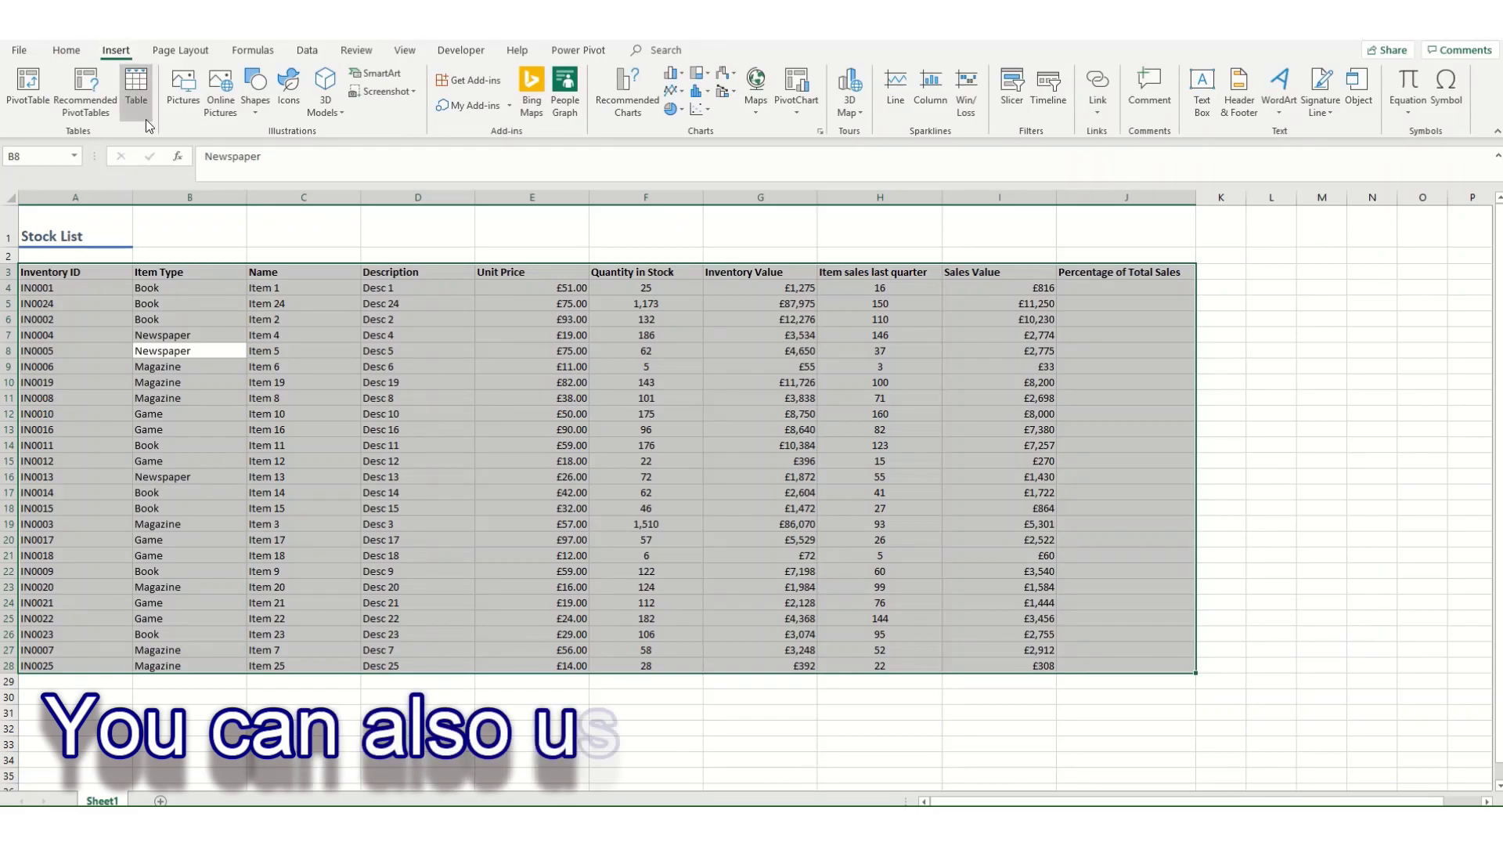
Create a table from $A$3:$J$28 with 'My table has headers' ticked, producing Table2
{"action": "left_click", "coordinate": [137, 86]}
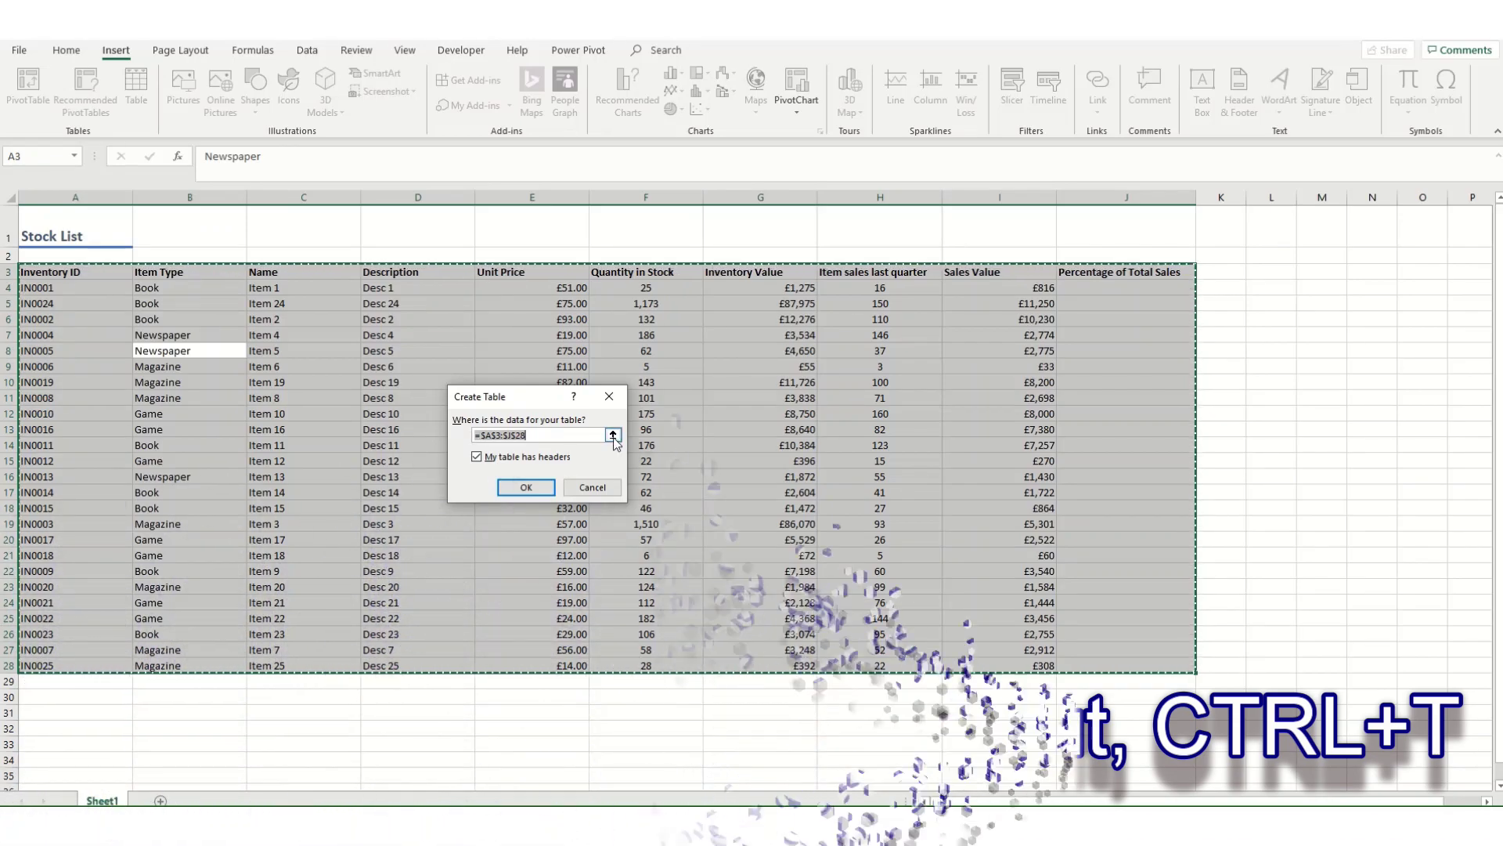
{"action": "left_click", "coordinate": [613, 436]}
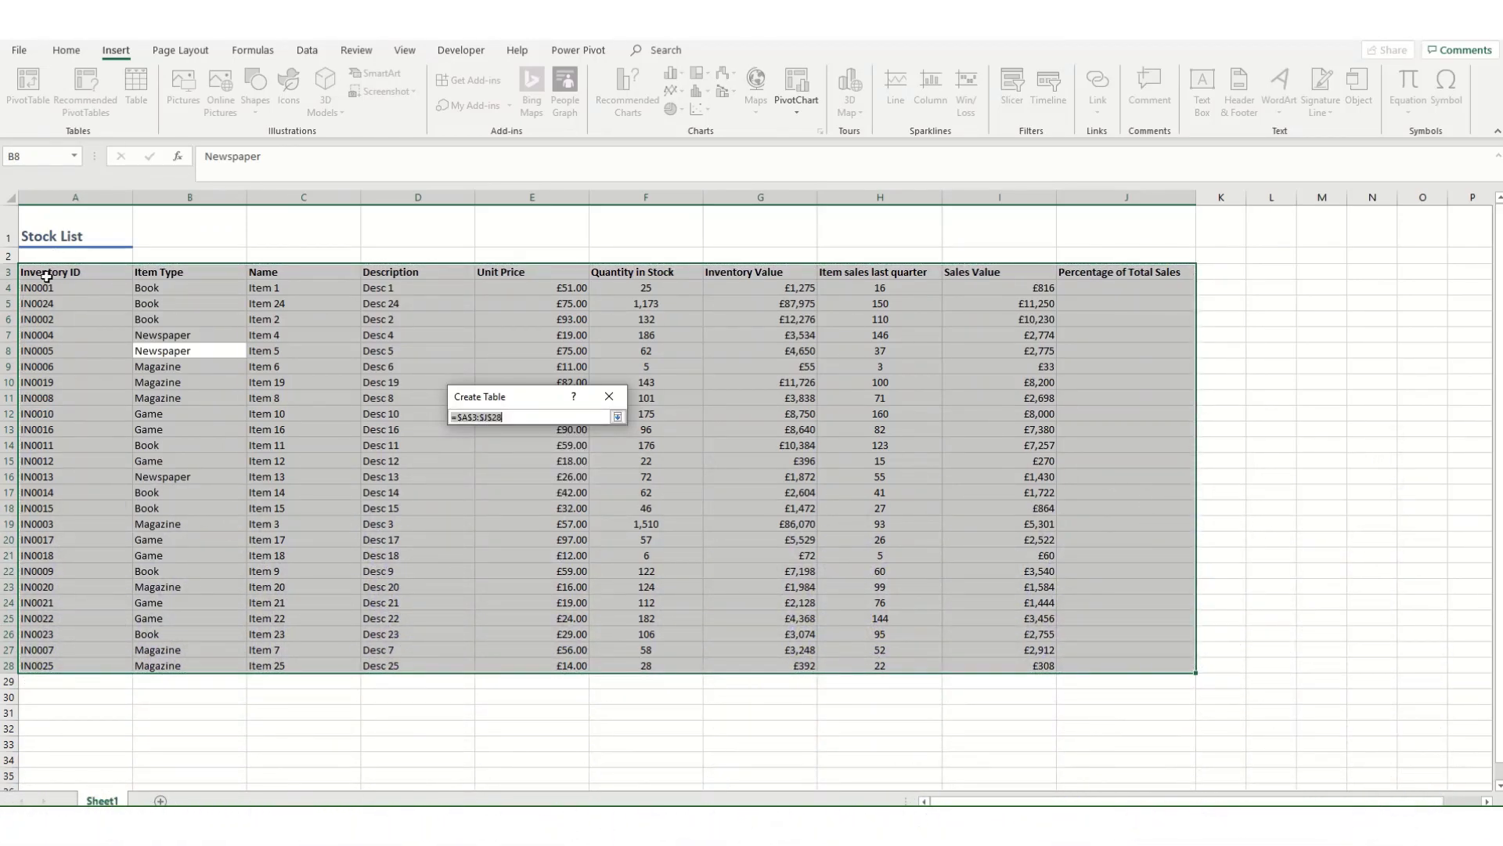
{"action": "left_click_drag", "start_coordinate": [44, 273], "coordinate": [1167, 658]}
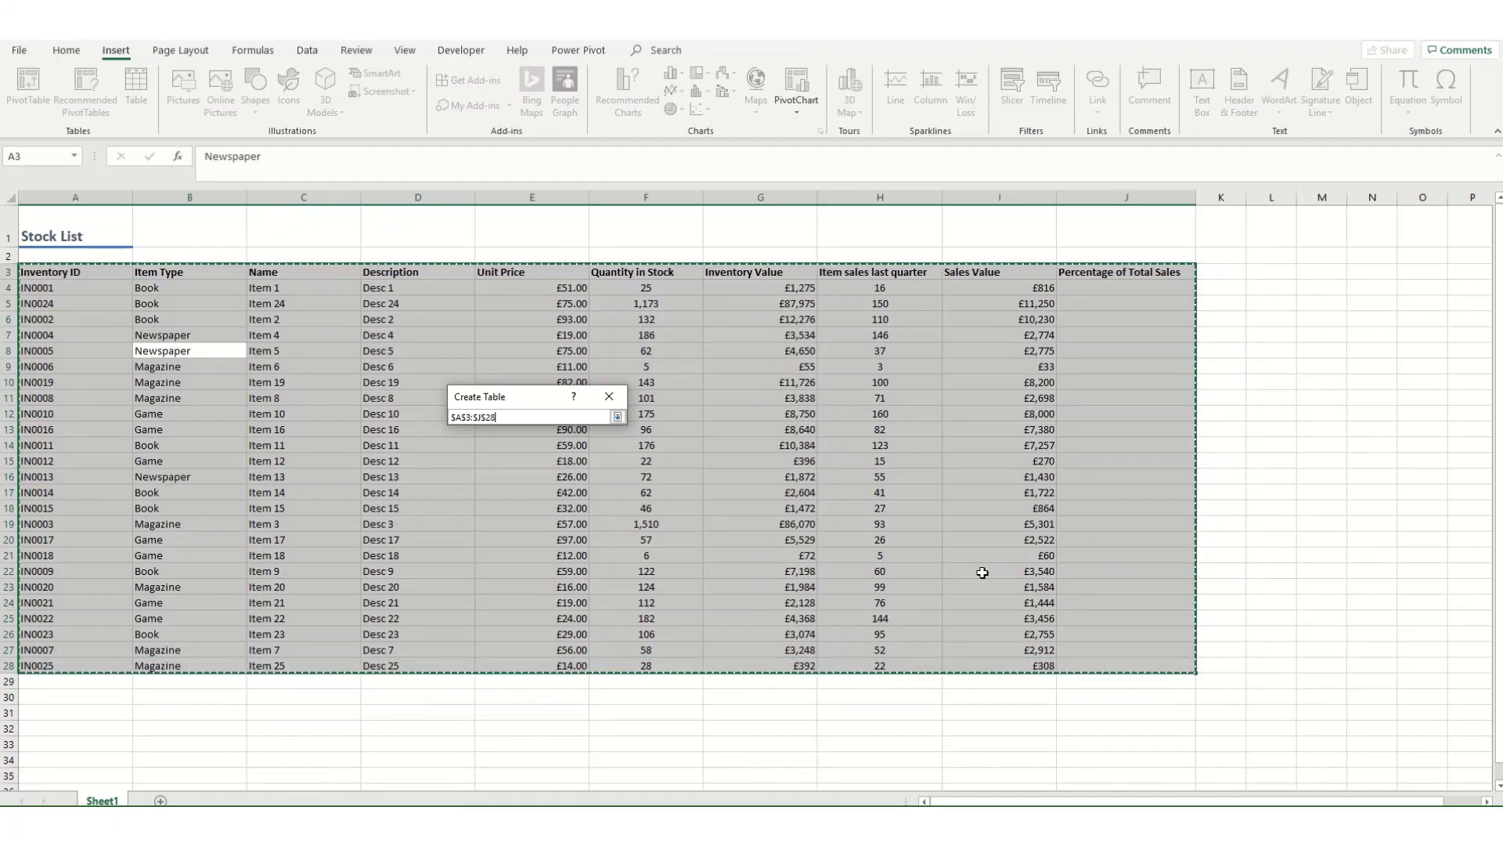
{"action": "left_click", "coordinate": [618, 418]}
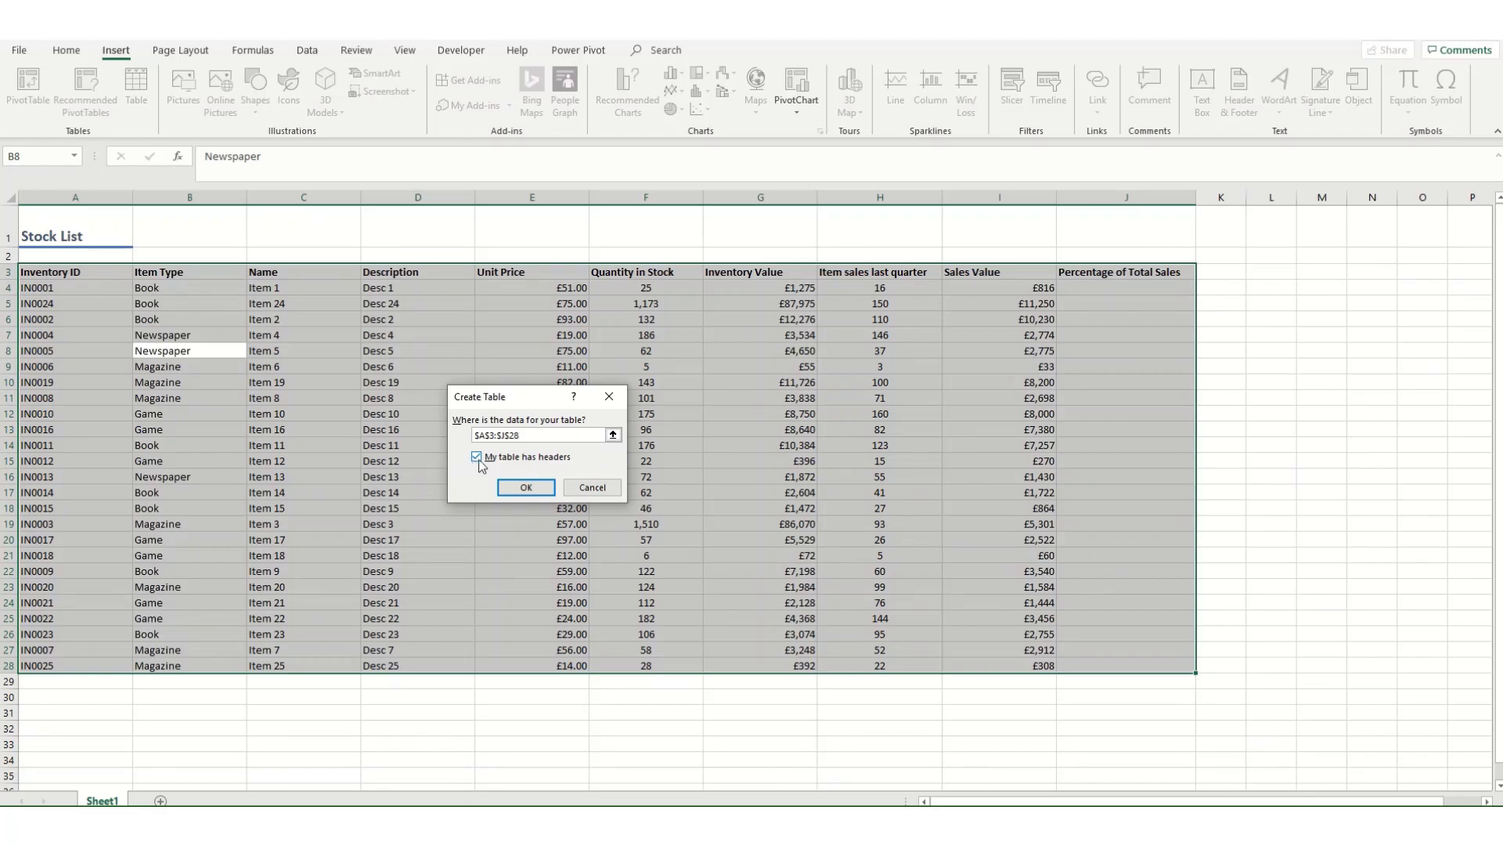
{"action": "left_click", "coordinate": [510, 487]}
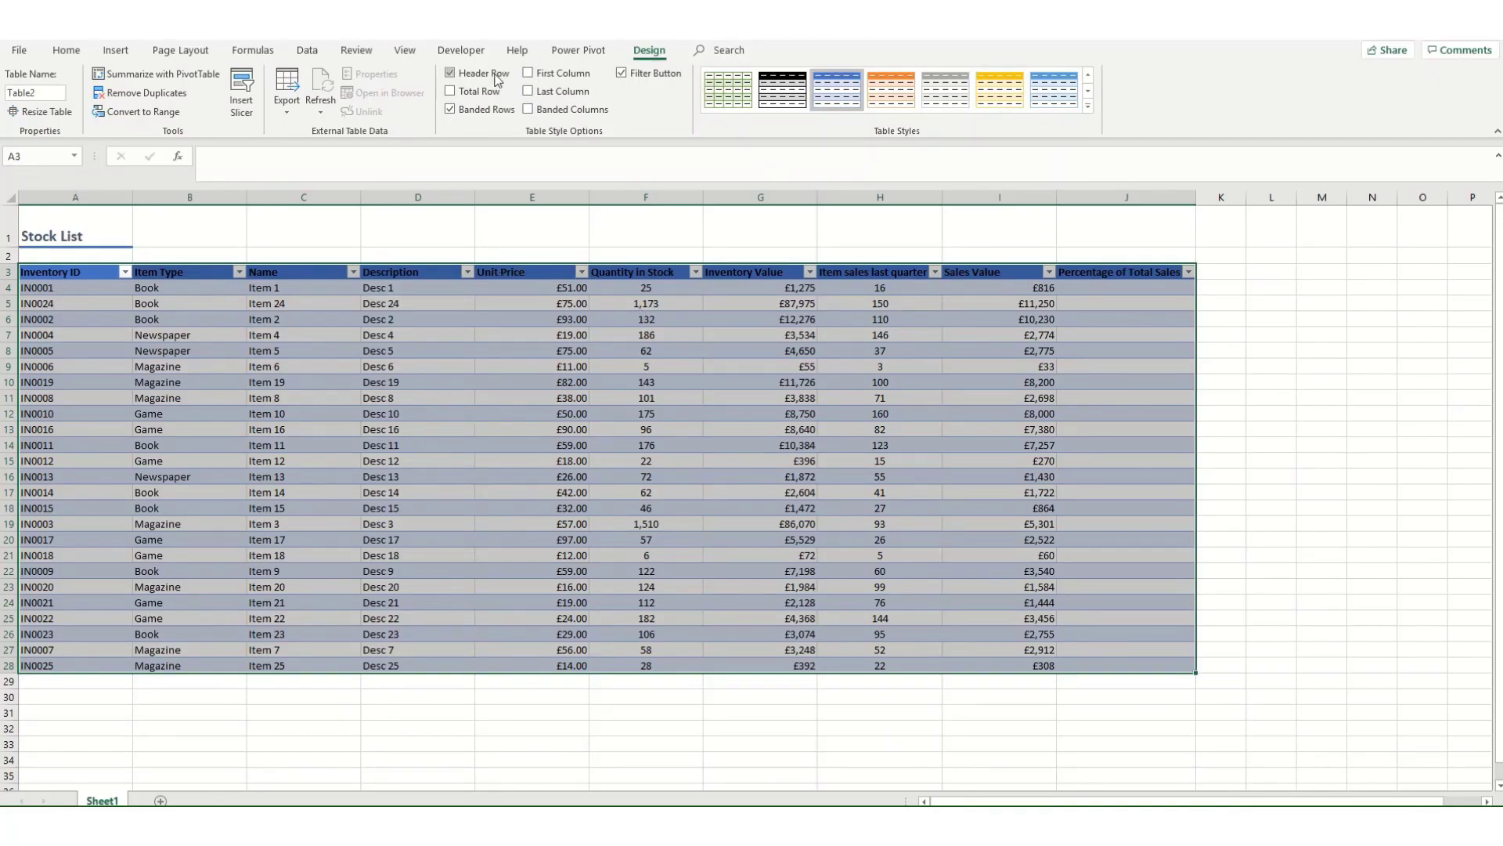
{"action": "left_click", "coordinate": [1087, 103]}
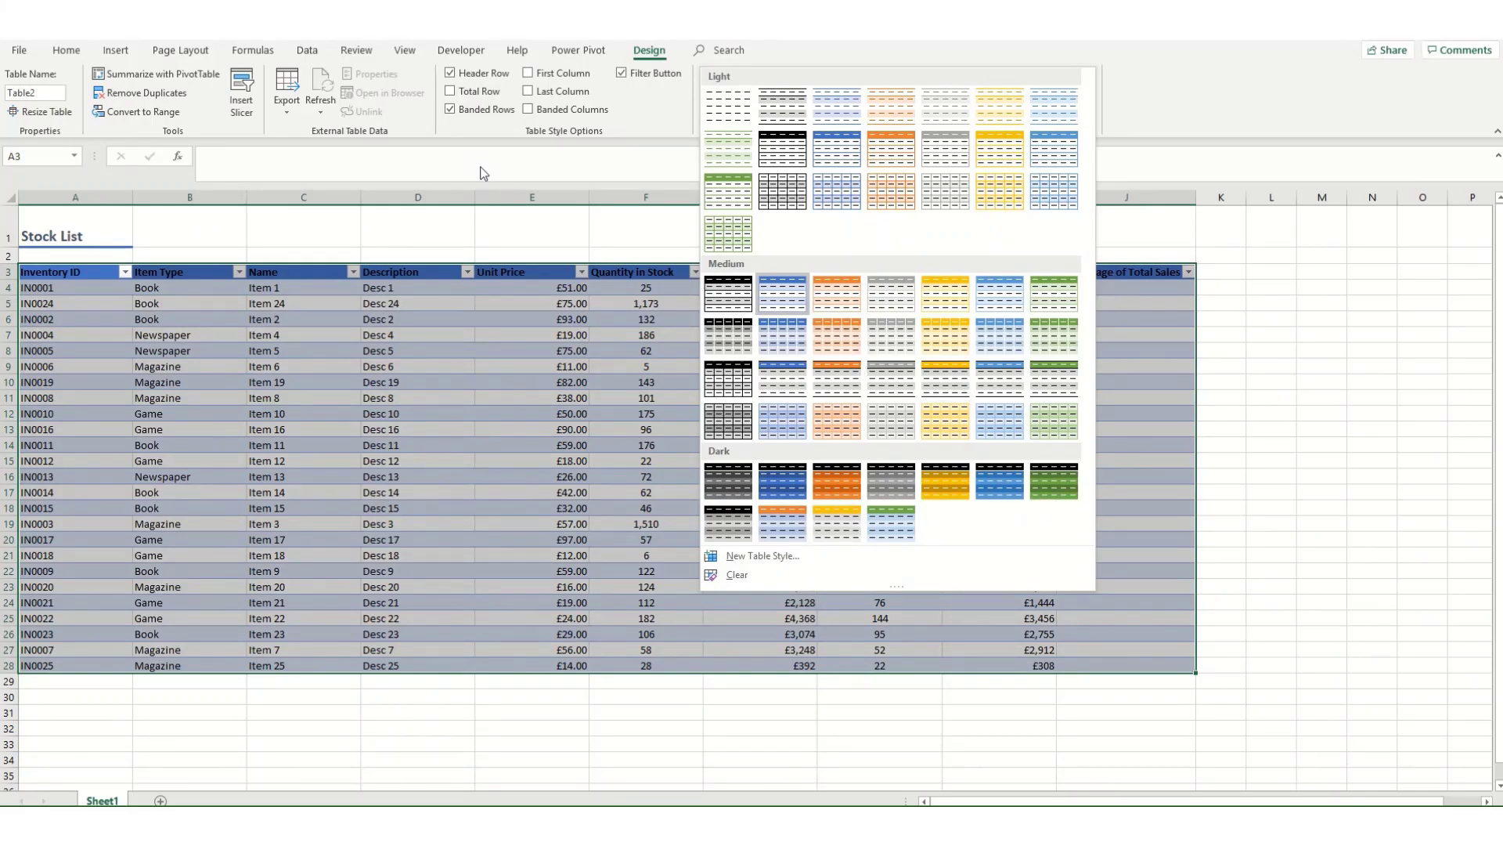
{"action": "left_click", "coordinate": [648, 101]}
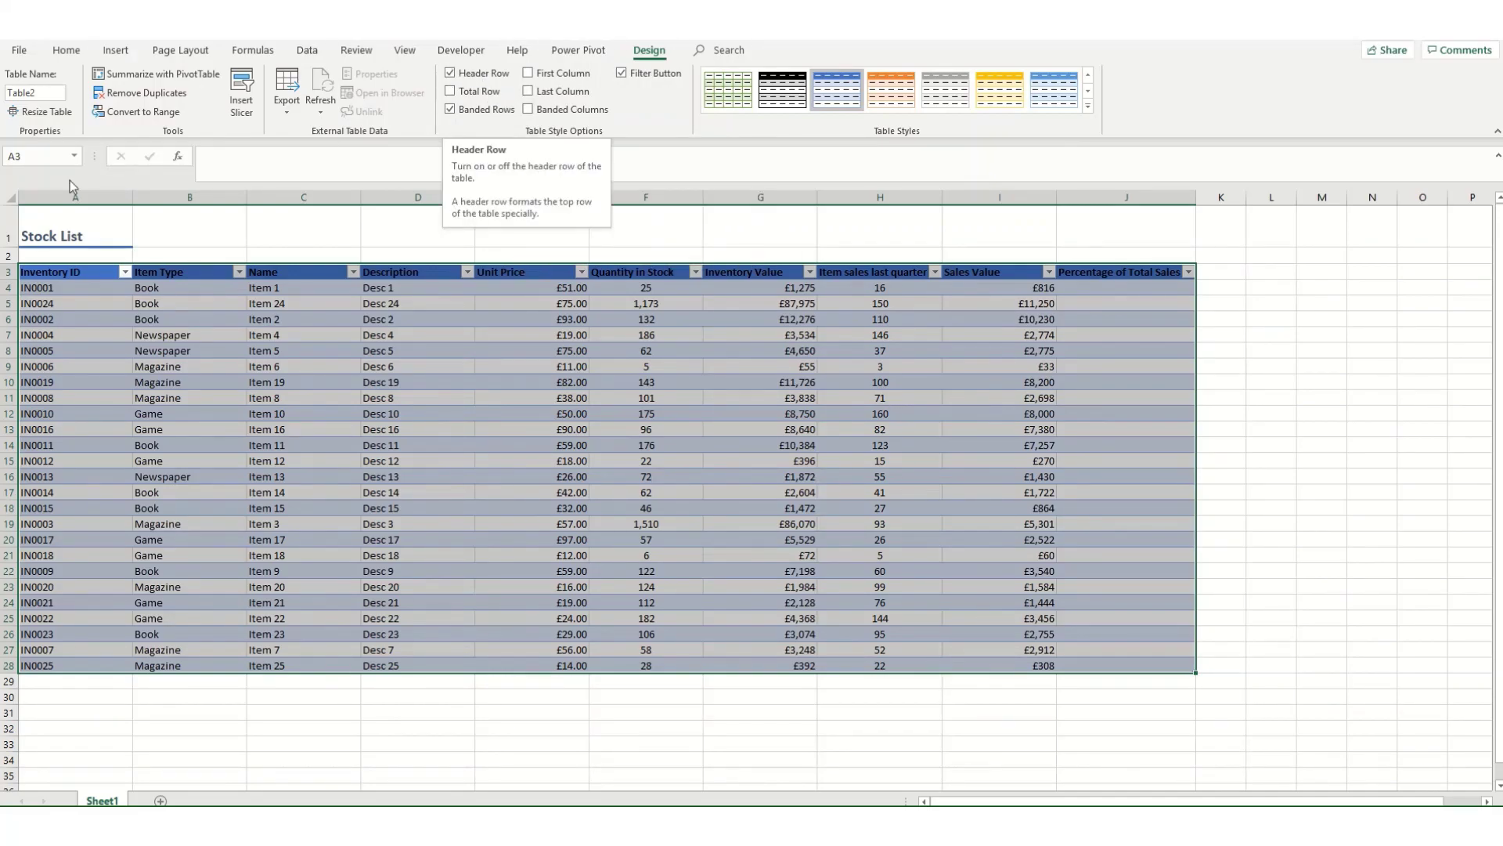
Toggle the header row off and back on, then add a Total row at row 29
{"action": "left_click", "coordinate": [450, 74]}
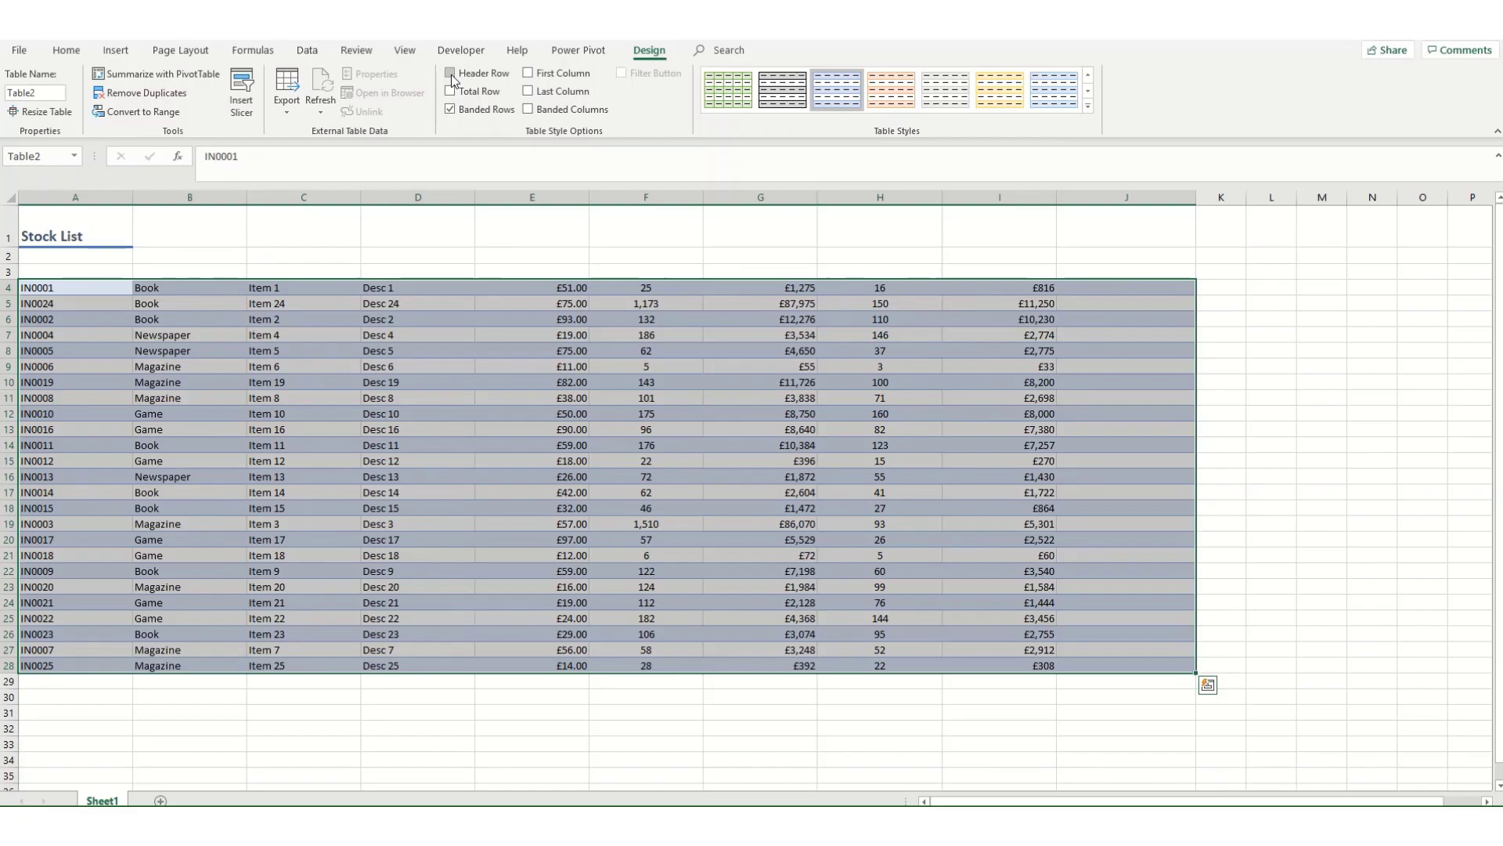
{"action": "left_click", "coordinate": [451, 74]}
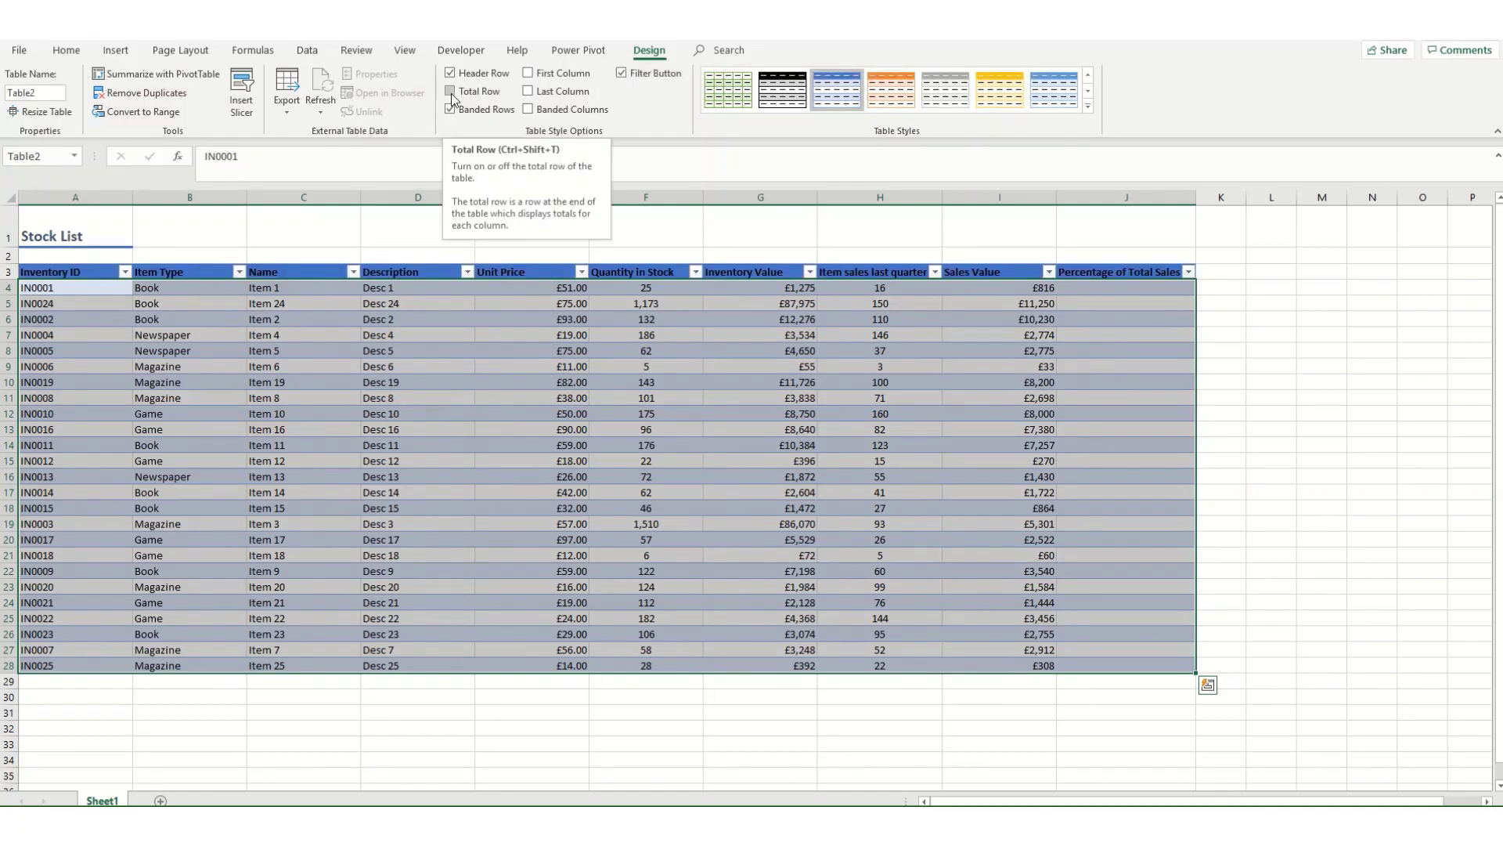
{"action": "left_click", "coordinate": [451, 92]}
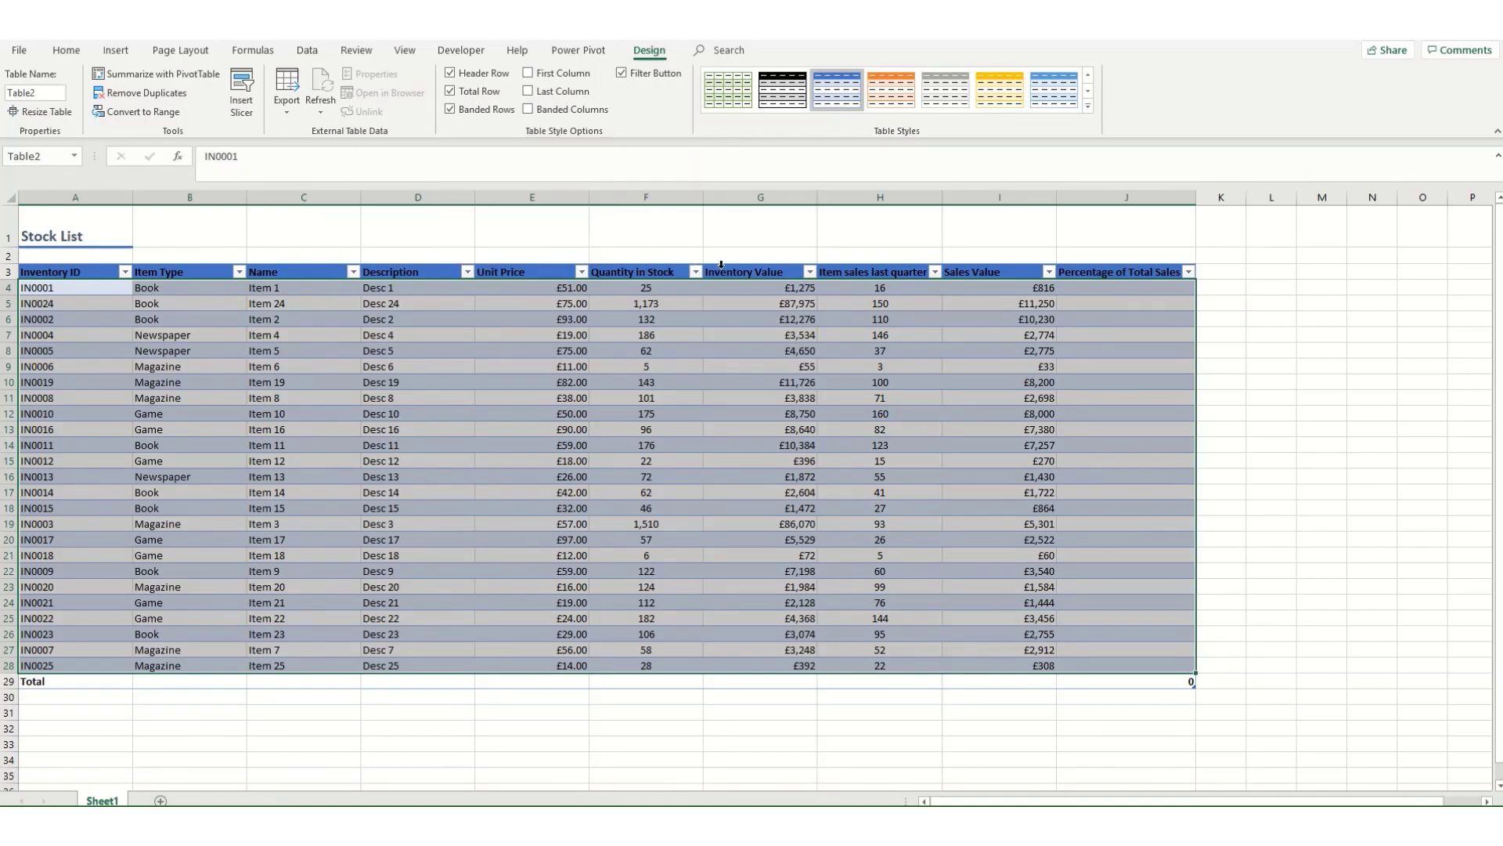
Try removing banded rows and adding banded columns, ending with only banded rows on
{"action": "left_click", "coordinate": [449, 109]}
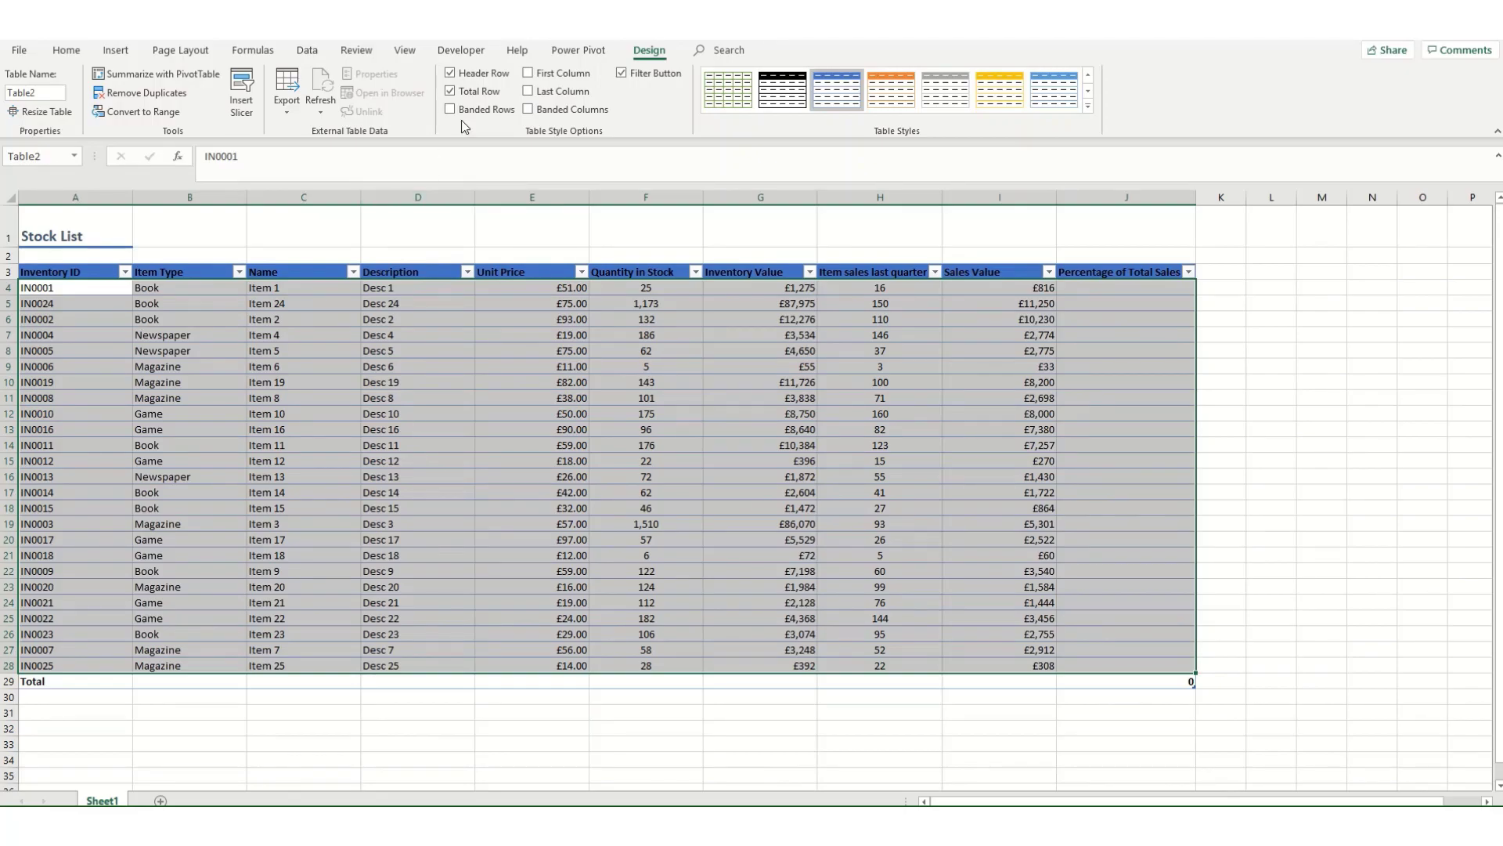
{"action": "left_click", "coordinate": [530, 114]}
{"action": "left_click", "coordinate": [530, 113]}
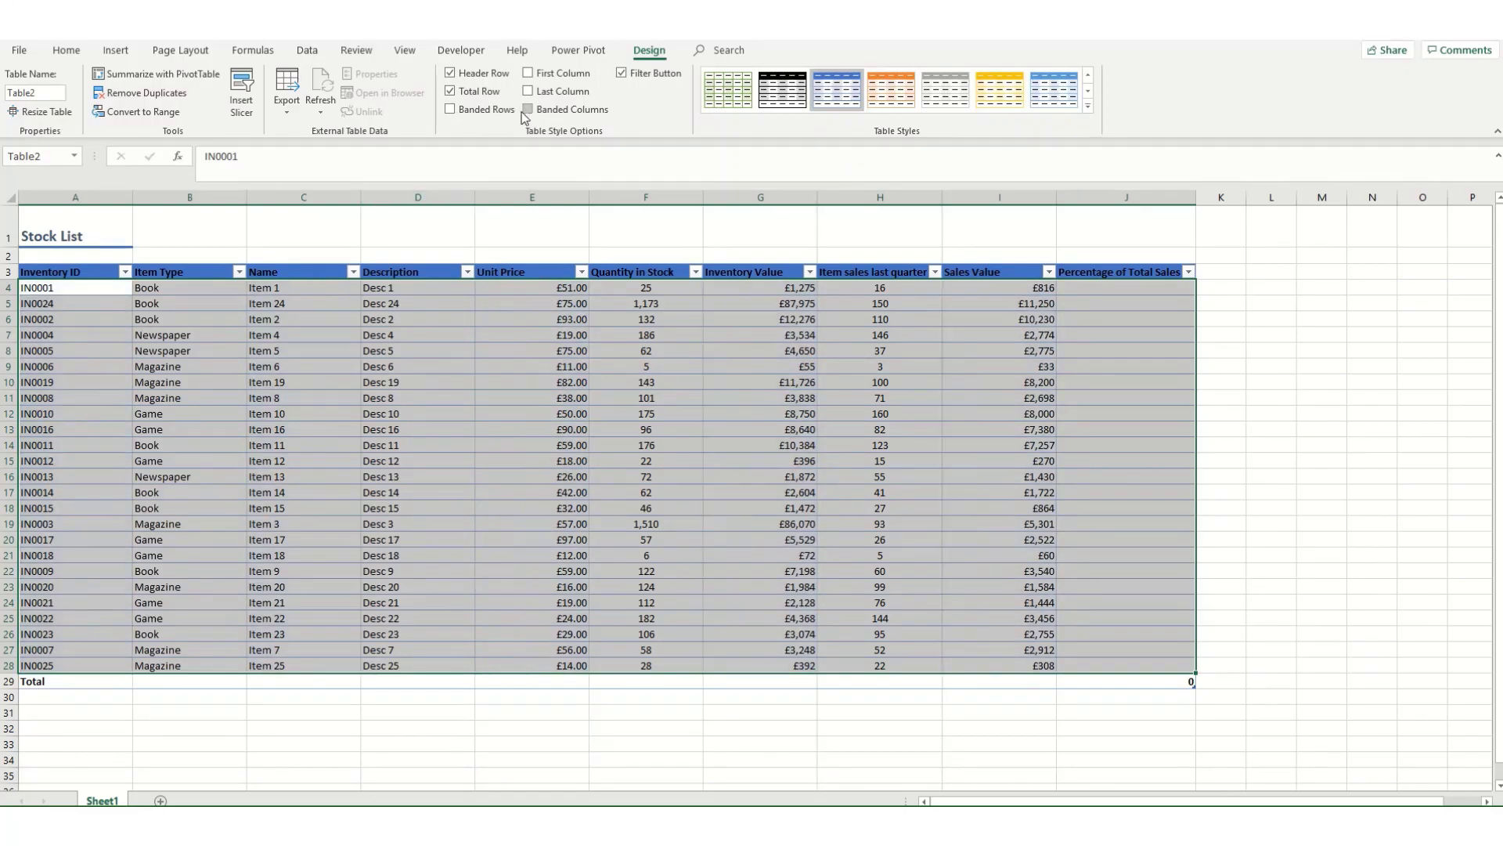
{"action": "left_click", "coordinate": [448, 110]}
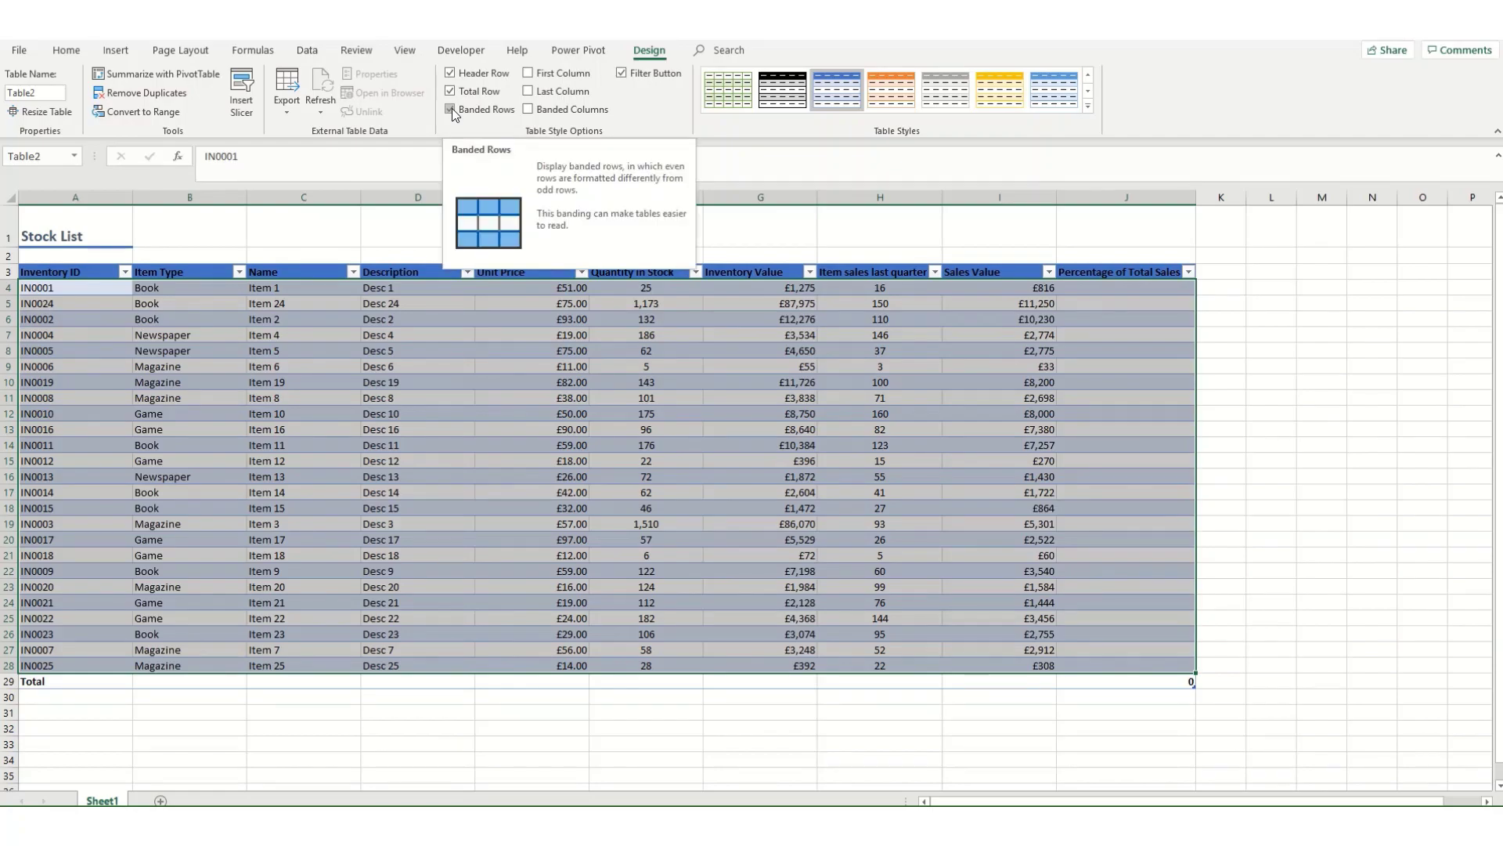
Make the first column bold and try the Sales Value filter and filter-arrow toggle
{"action": "left_click", "coordinate": [529, 76]}
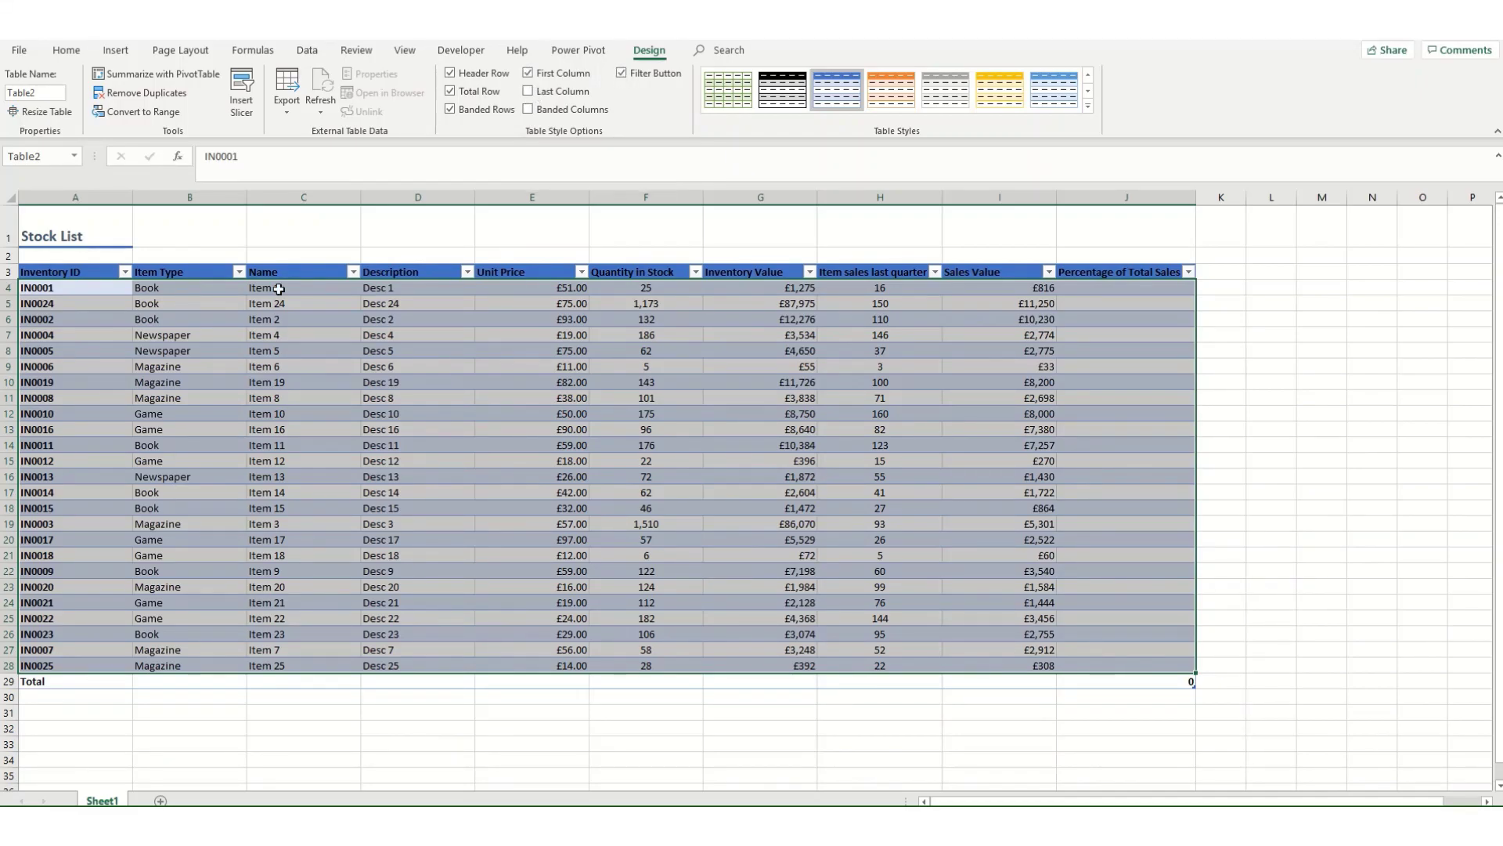
{"action": "left_click", "coordinate": [1049, 272]}
{"action": "left_click", "coordinate": [1050, 273]}
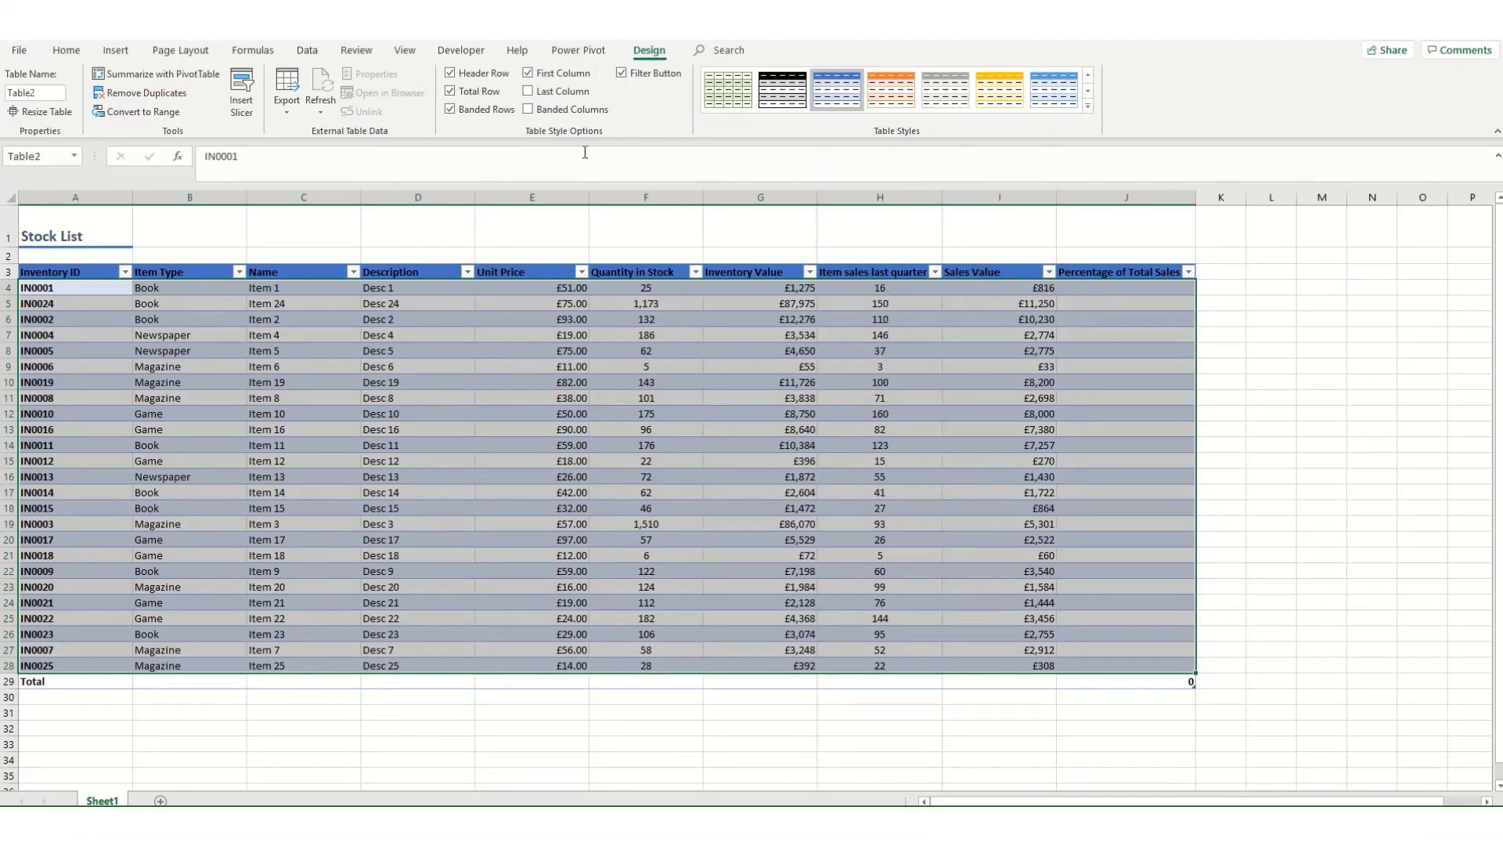
{"action": "left_click", "coordinate": [624, 74]}
{"action": "left_click", "coordinate": [623, 74]}
Apply a darker blue table style from the gallery, keeping banded rows on
{"action": "left_click", "coordinate": [448, 109]}
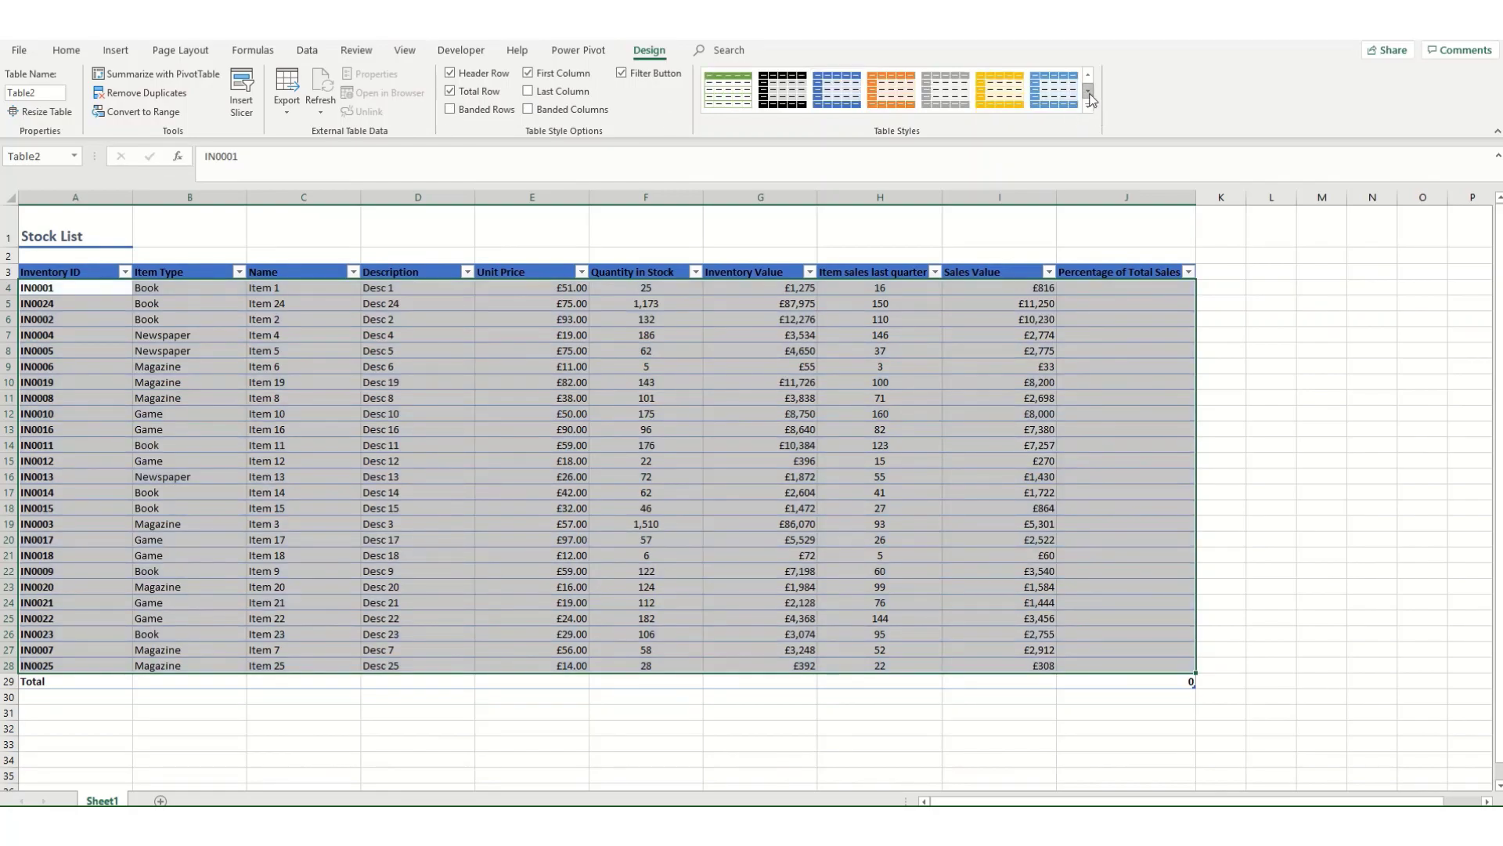
{"action": "left_click", "coordinate": [1088, 105]}
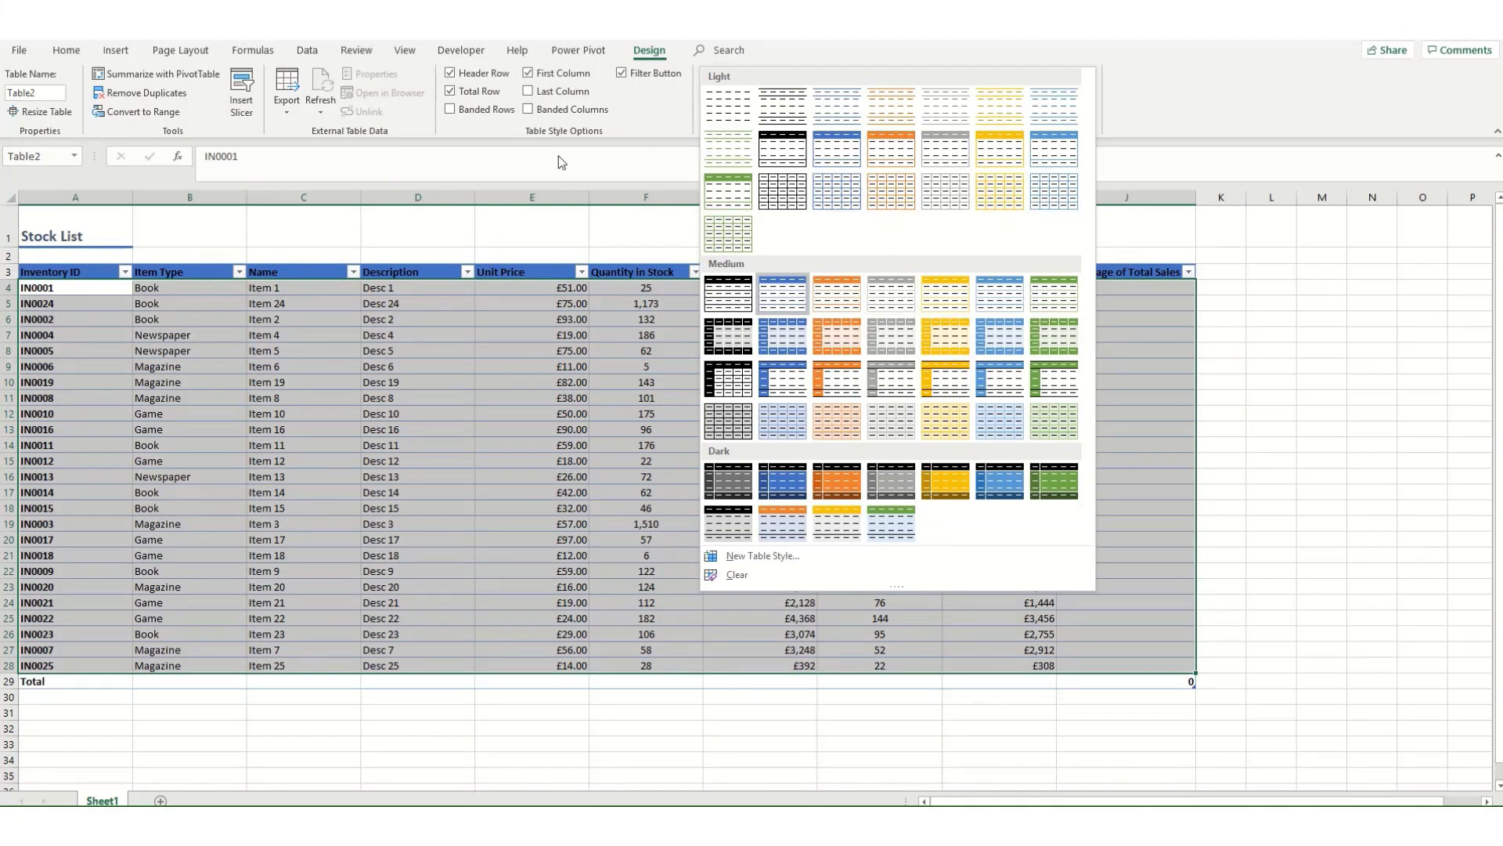
{"action": "left_click", "coordinate": [443, 109]}
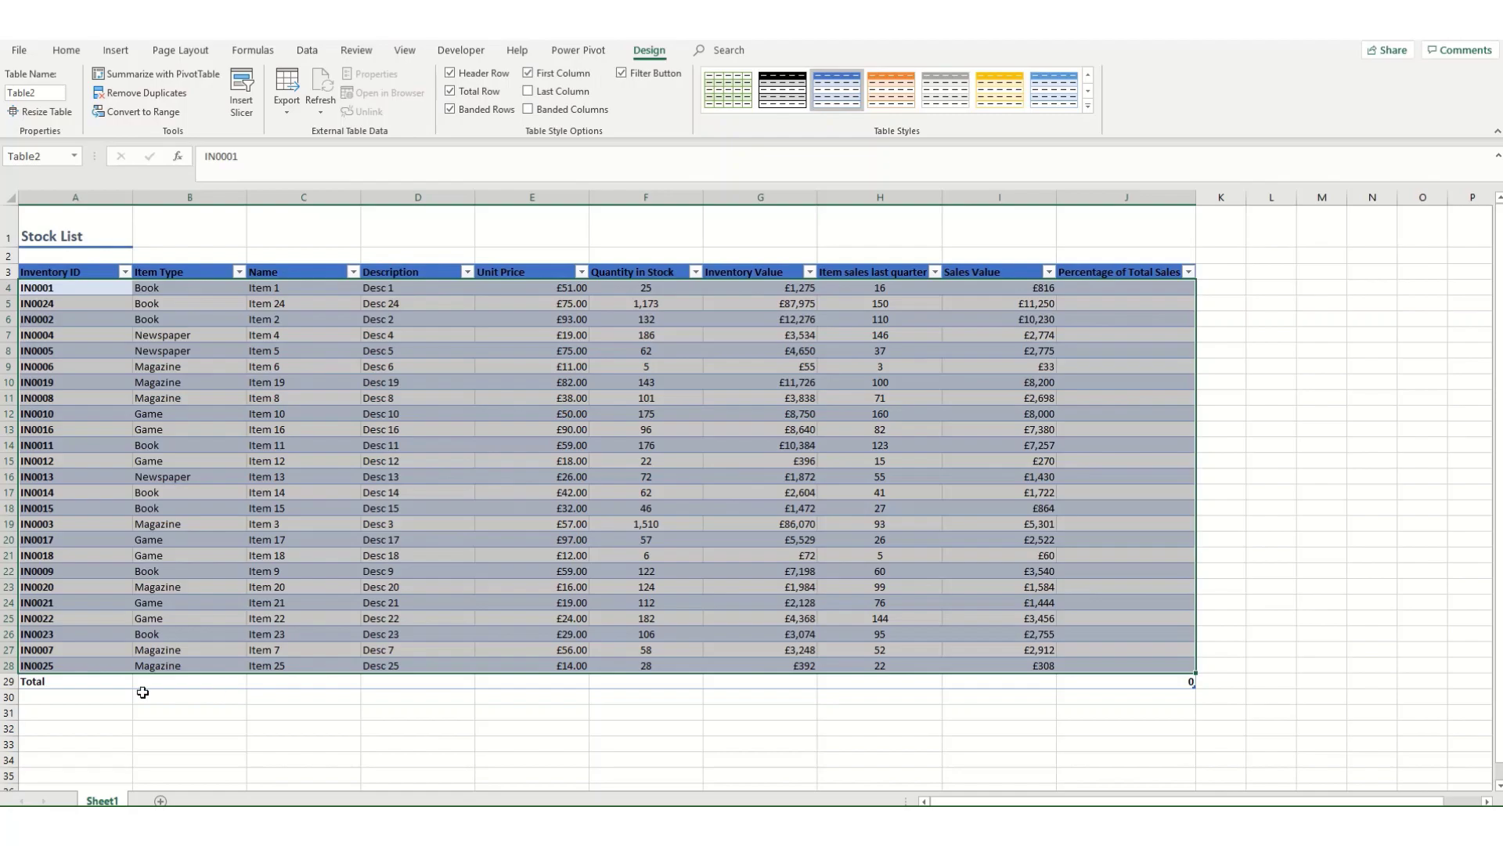
Set Total row functions: Average for Unit Price, Sum for Inventory Value, Count for Name
{"action": "left_click", "coordinate": [563, 681]}
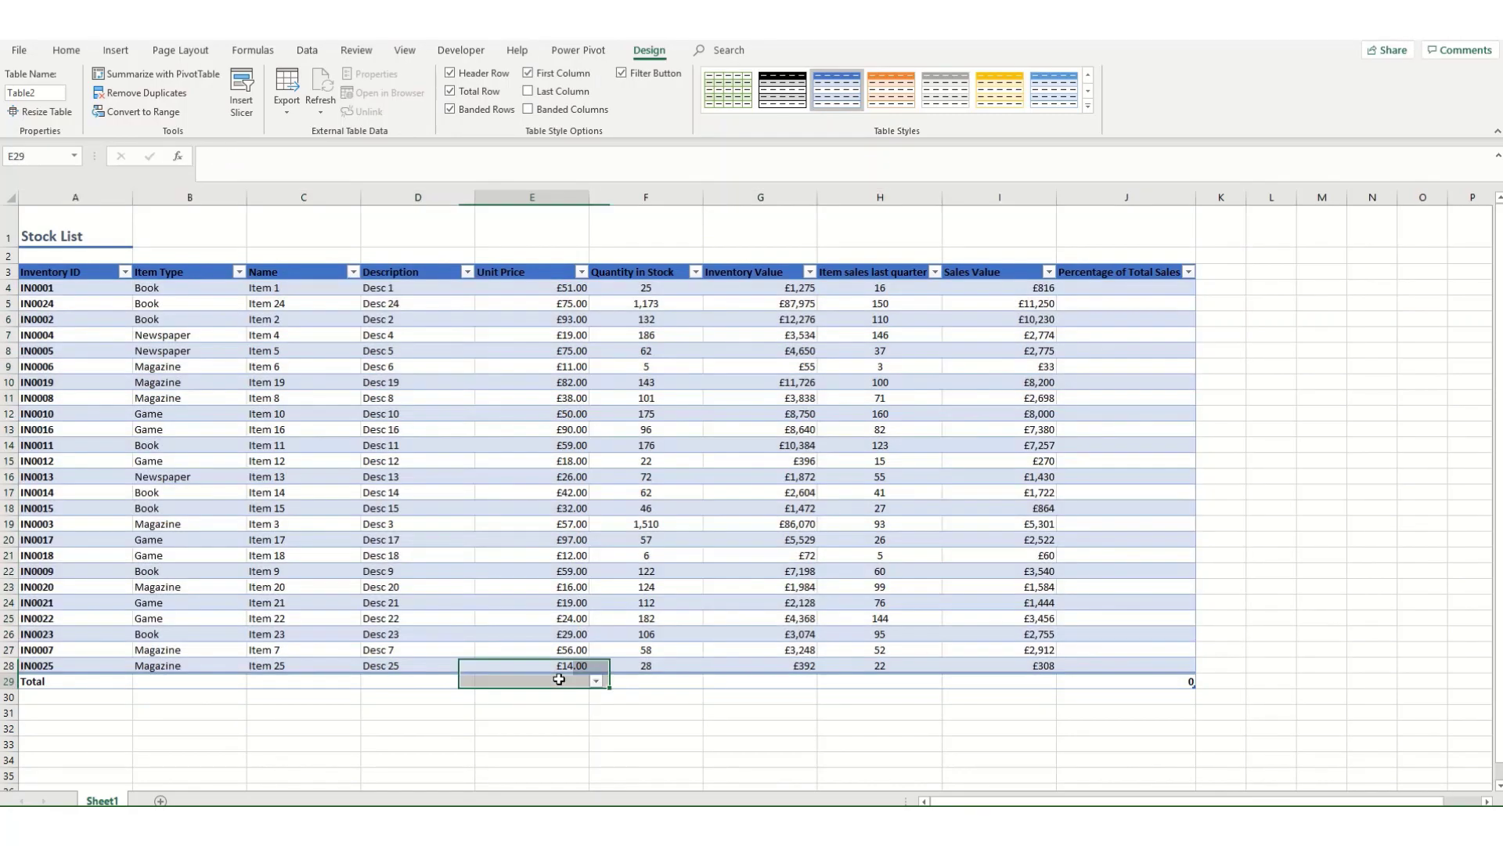
{"action": "left_click", "coordinate": [595, 682]}
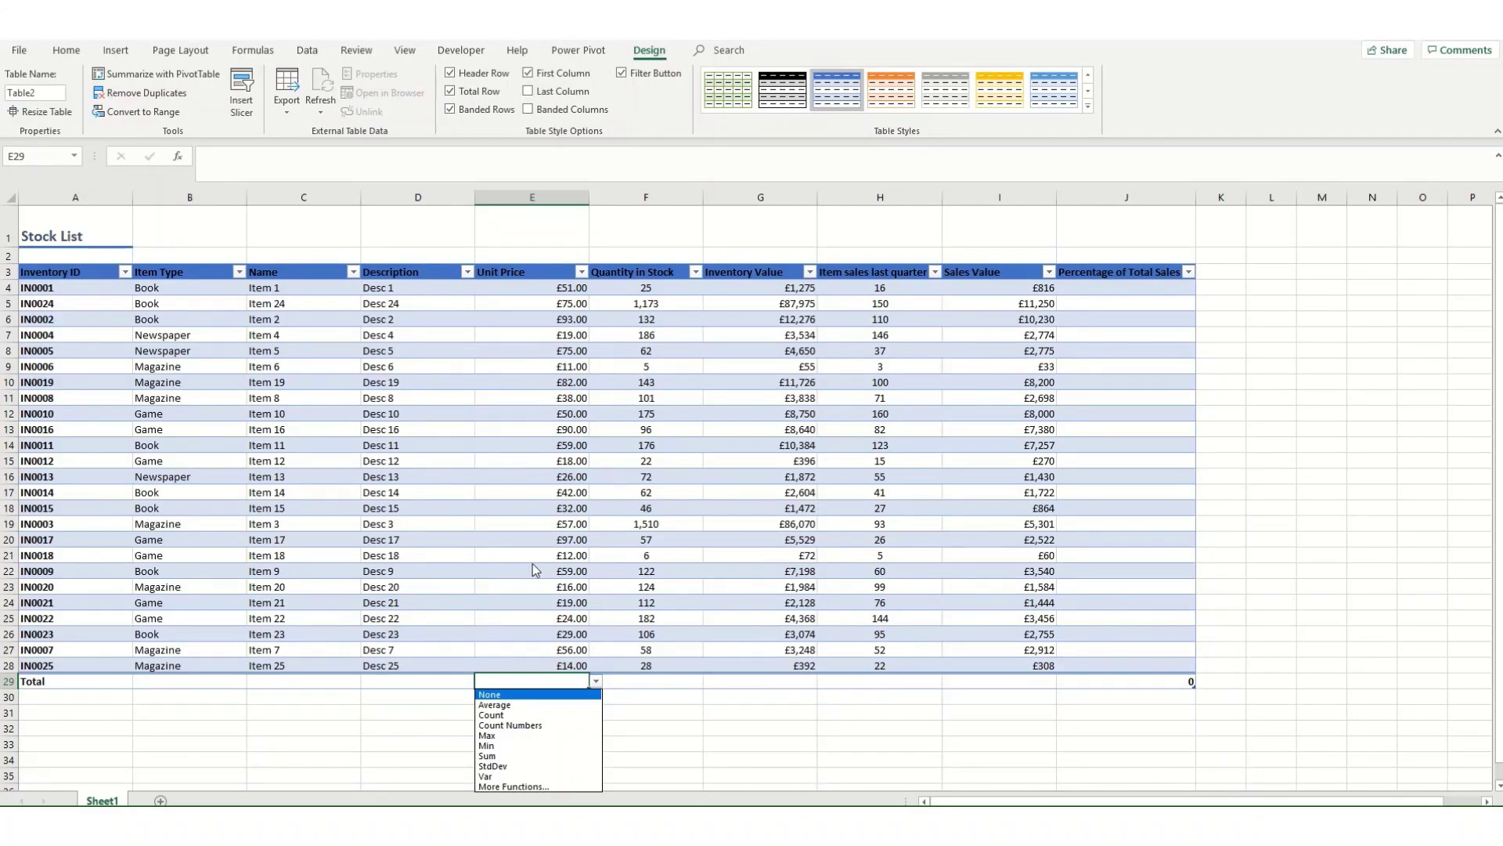
{"action": "left_click", "coordinate": [489, 705]}
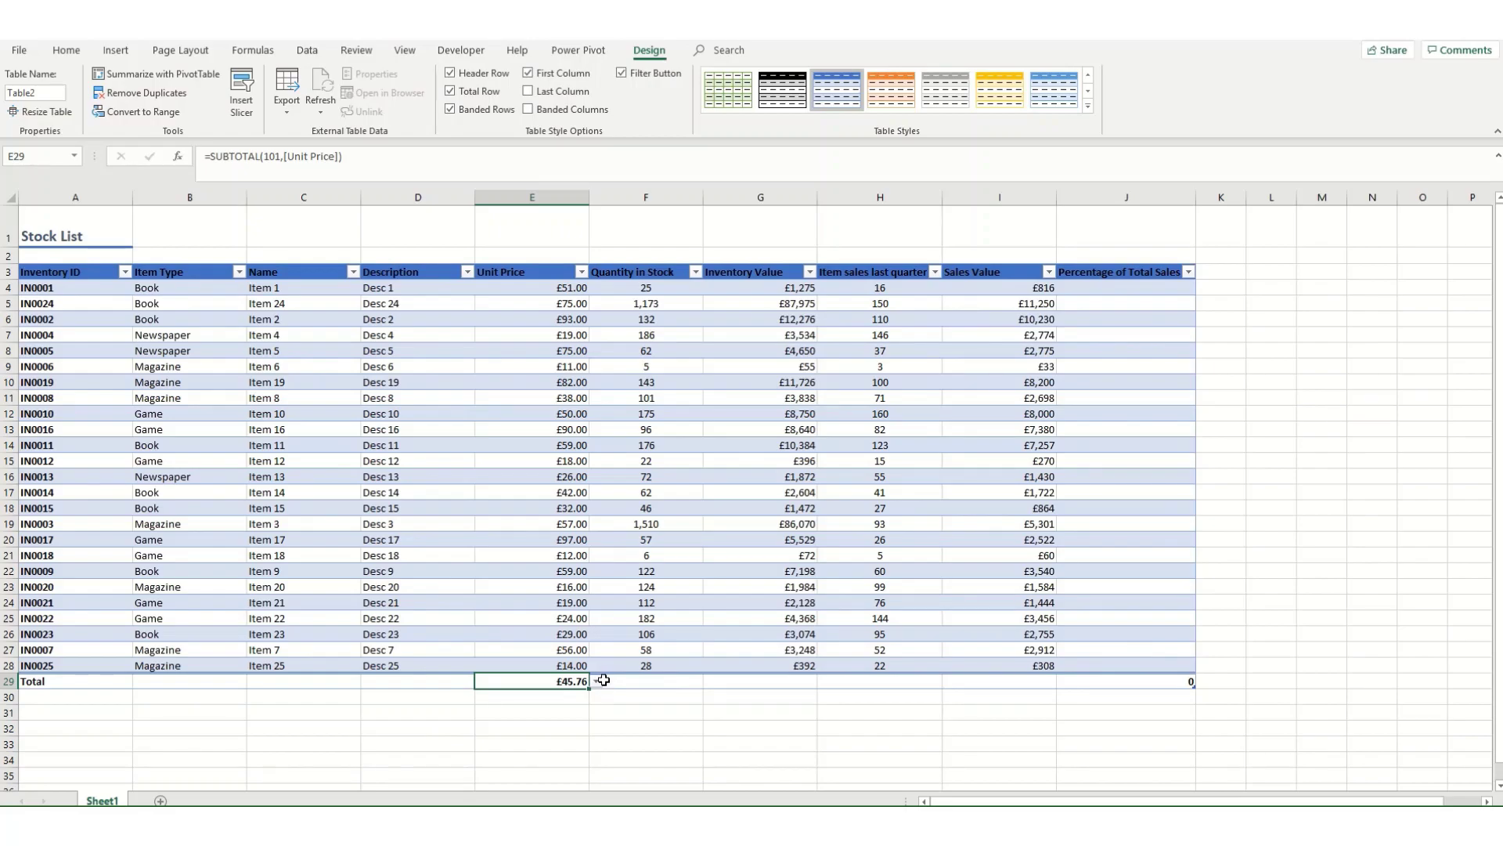
{"action": "left_click", "coordinate": [793, 680]}
{"action": "left_click", "coordinate": [824, 681]}
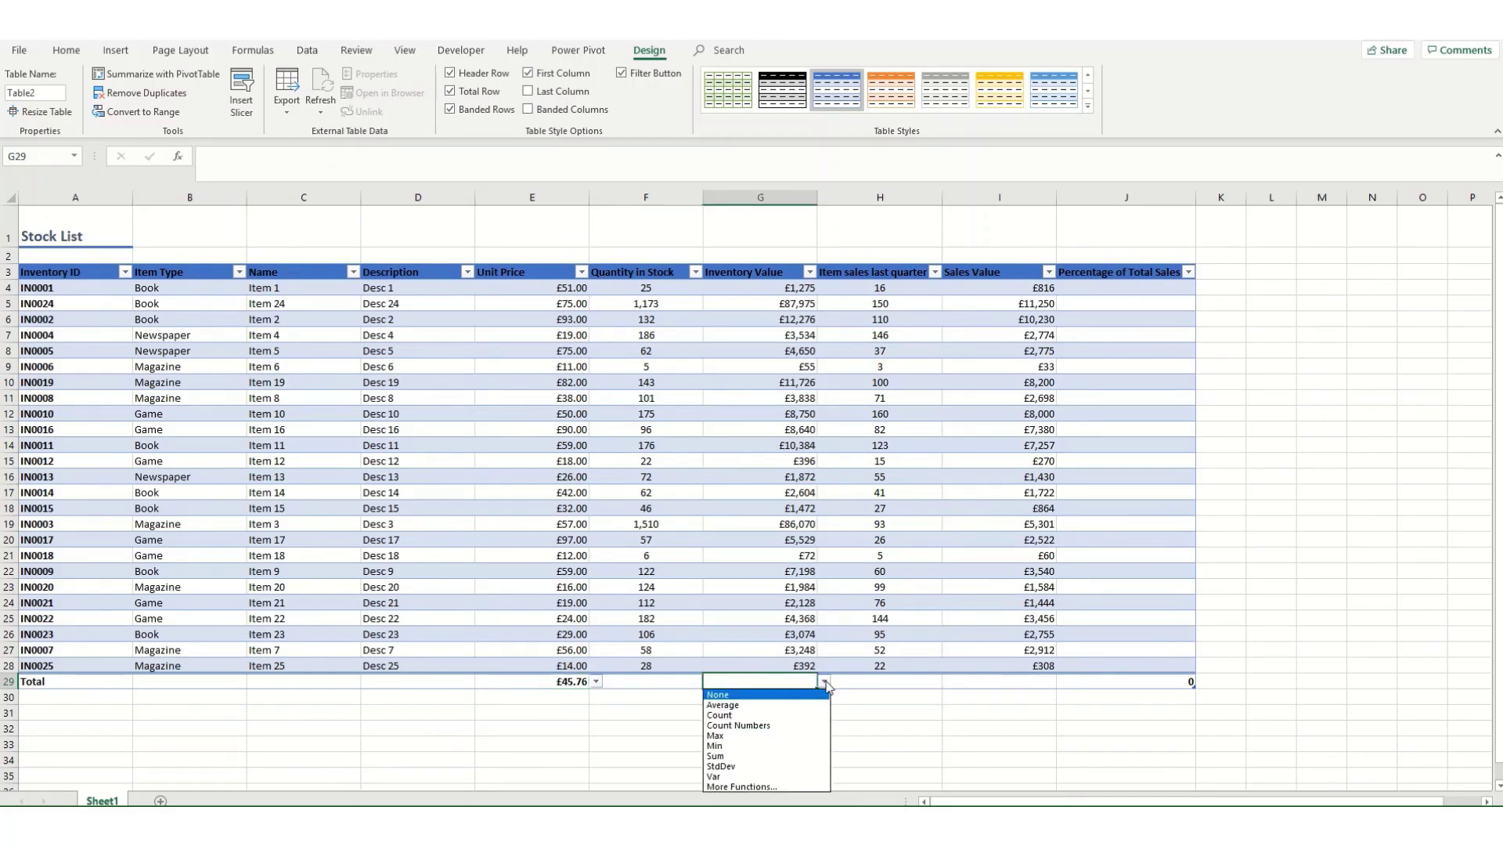
{"action": "left_click", "coordinate": [716, 757]}
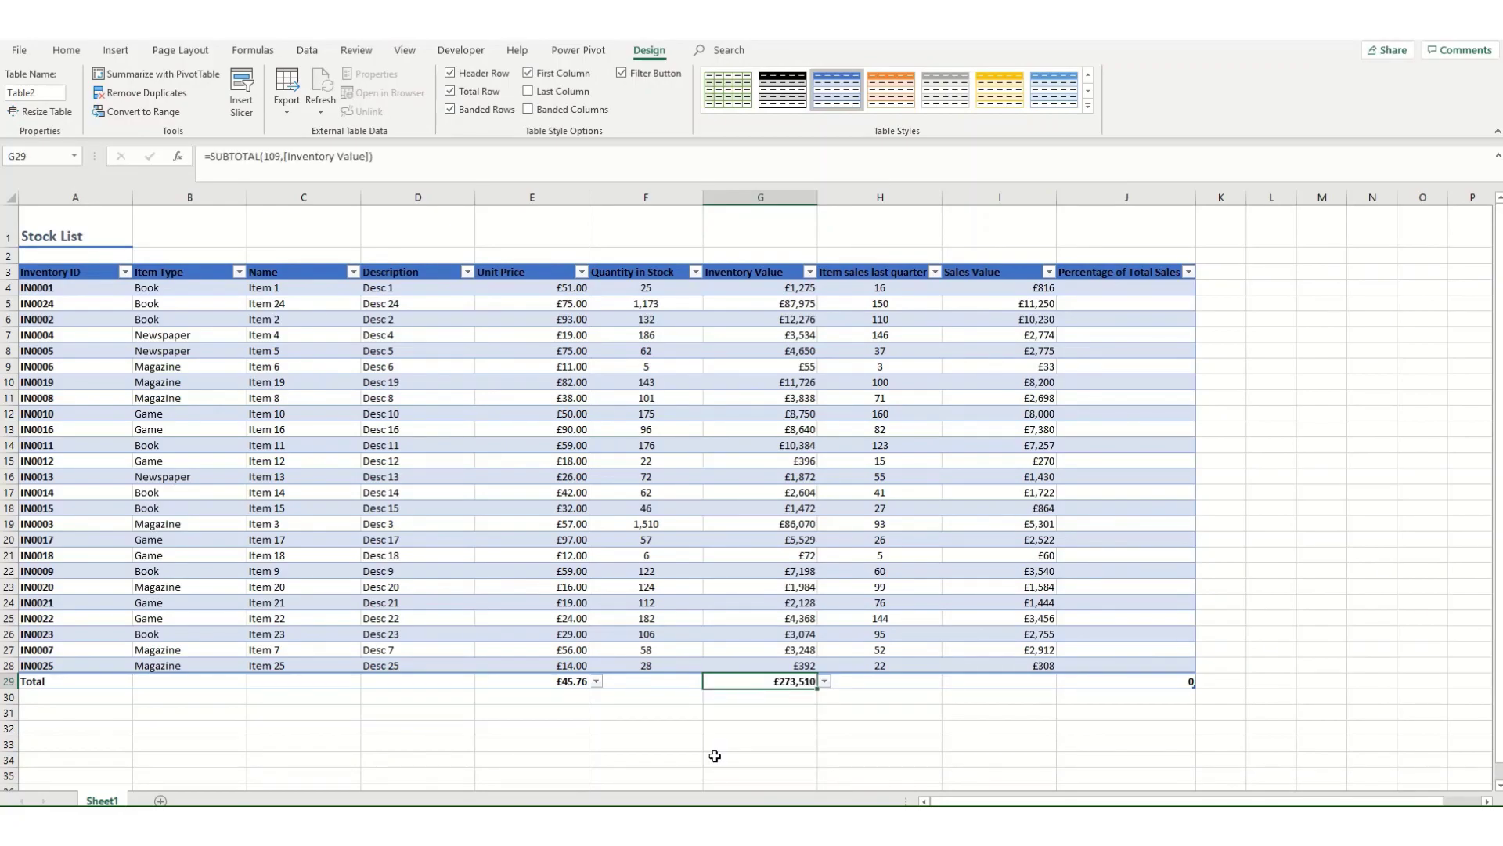
{"action": "left_click", "coordinate": [282, 682]}
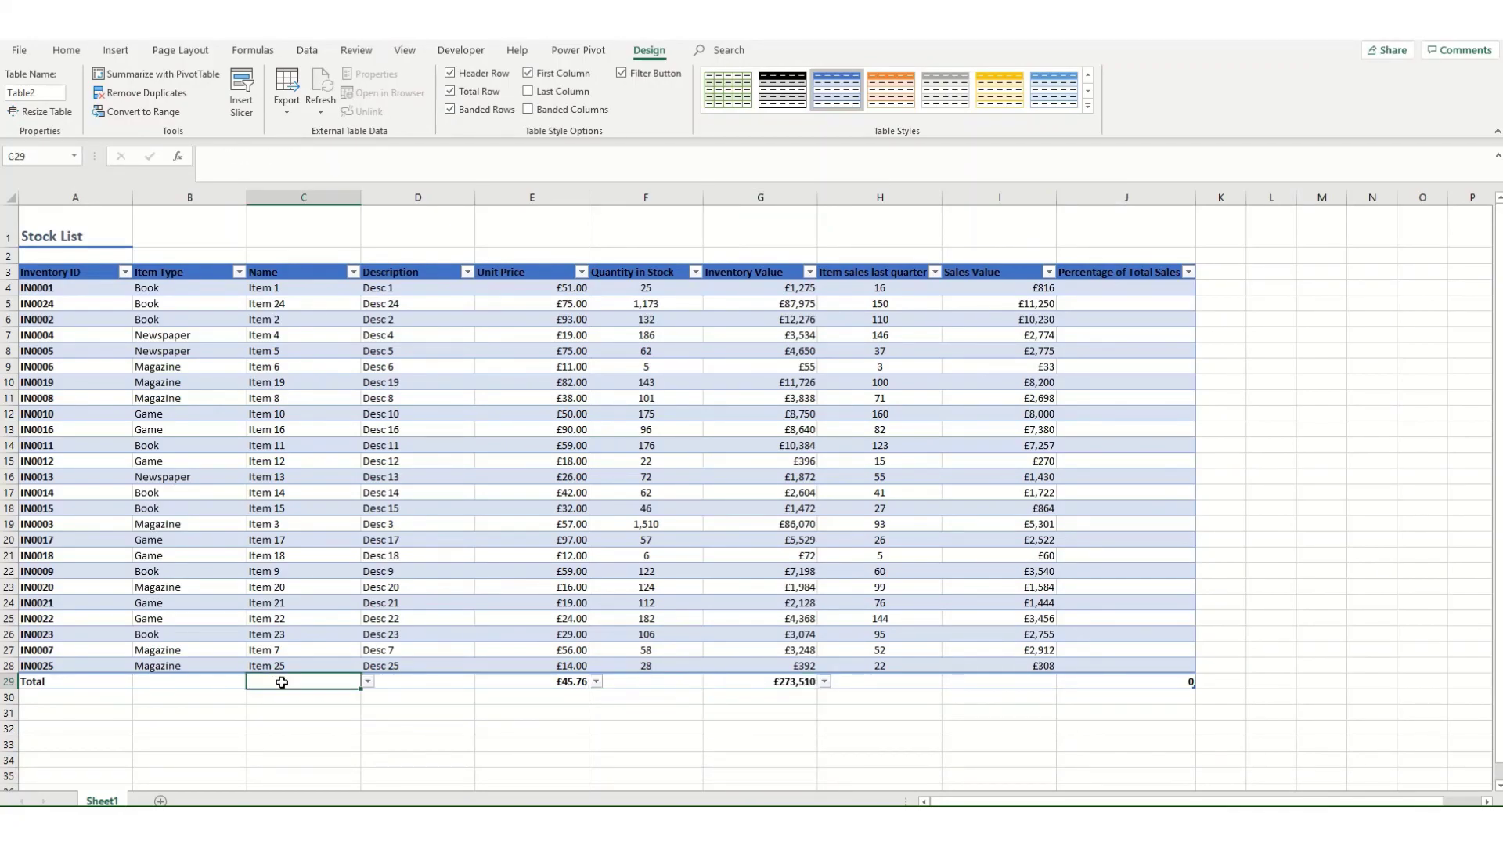
{"action": "left_click", "coordinate": [366, 682]}
{"action": "left_click", "coordinate": [286, 715]}
Sum F4:I28 via Quick Analysis Totals, giving 4781, 1808 and 89581 in the Total row
{"action": "left_click_drag", "start_coordinate": [646, 287], "coordinate": [994, 667]}
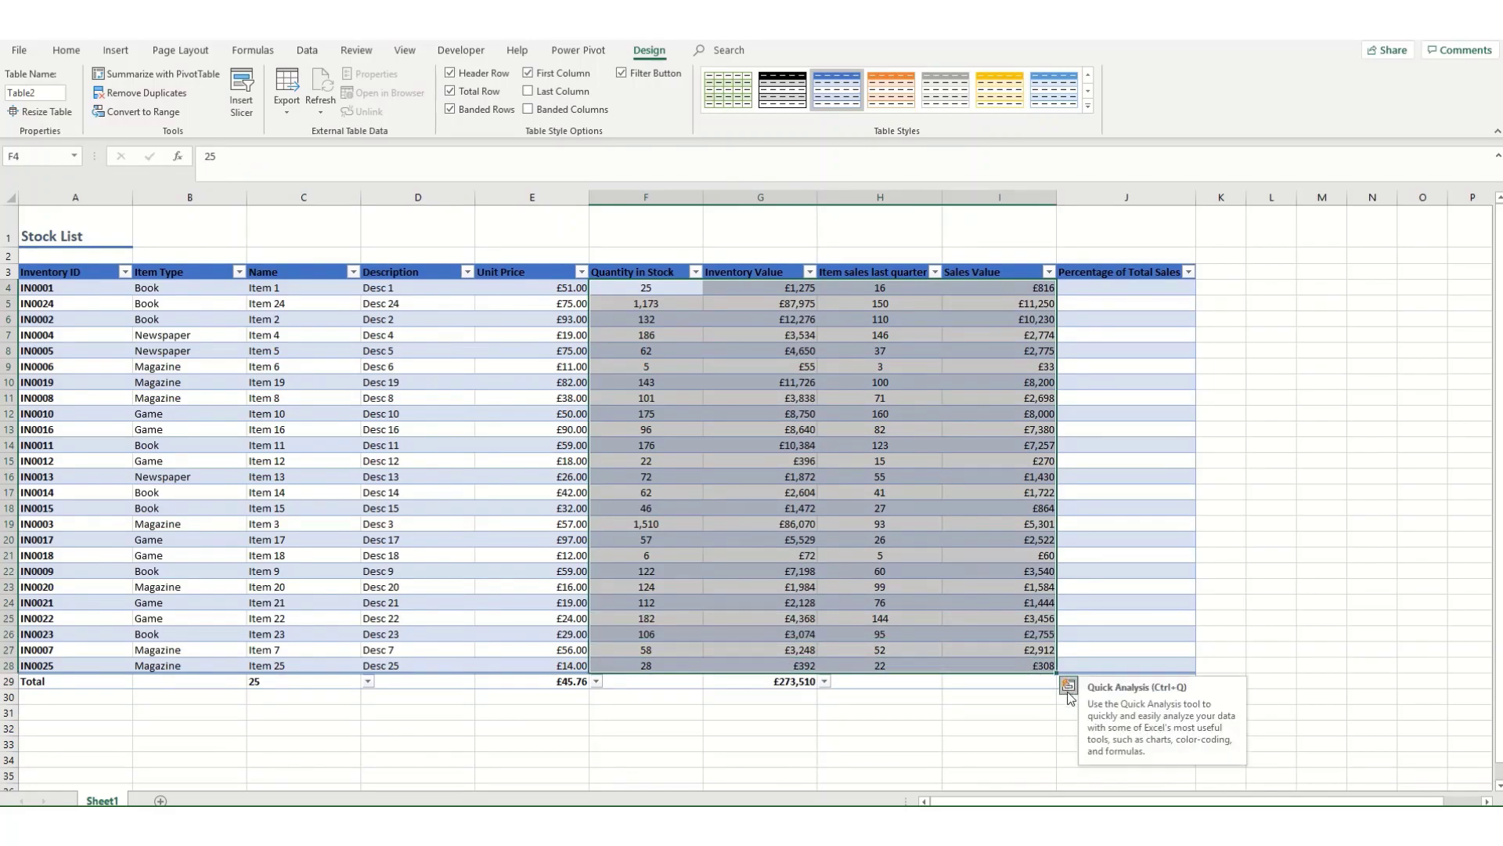
{"action": "left_click", "coordinate": [1067, 686]}
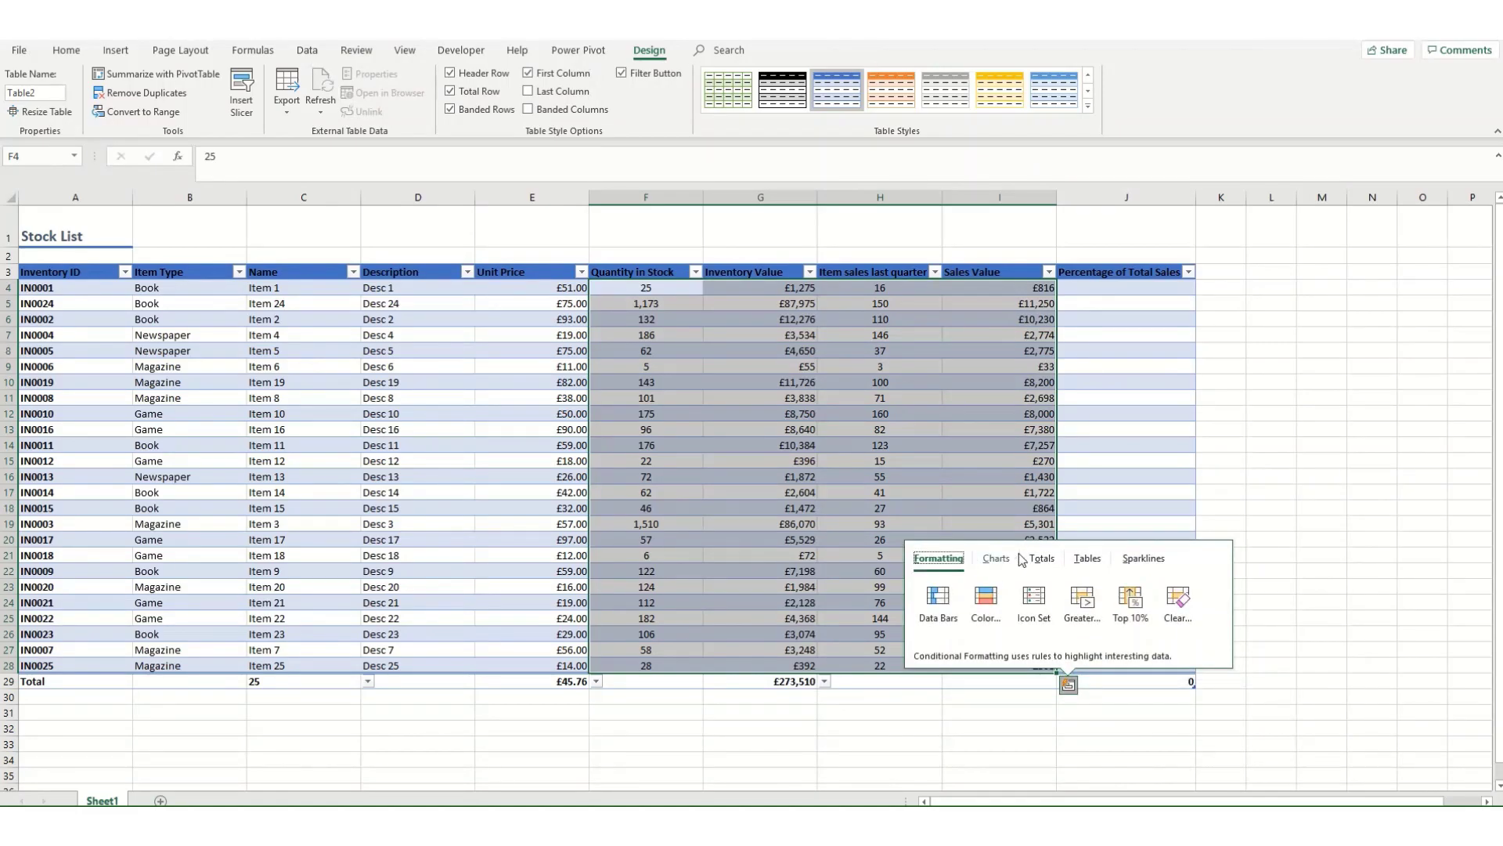
{"action": "left_click", "coordinate": [1041, 564]}
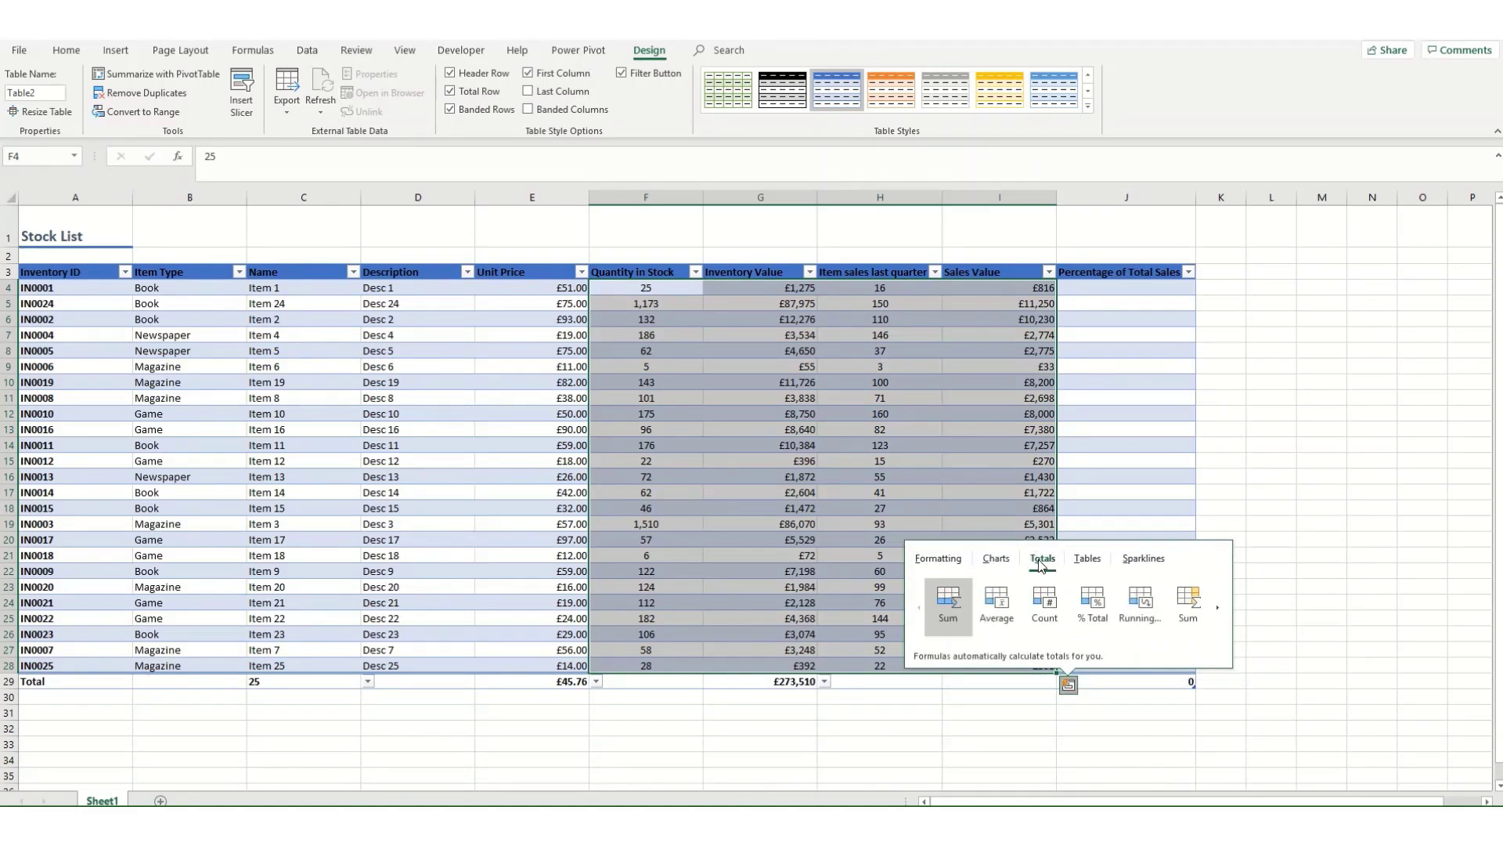
{"action": "left_click", "coordinate": [945, 603]}
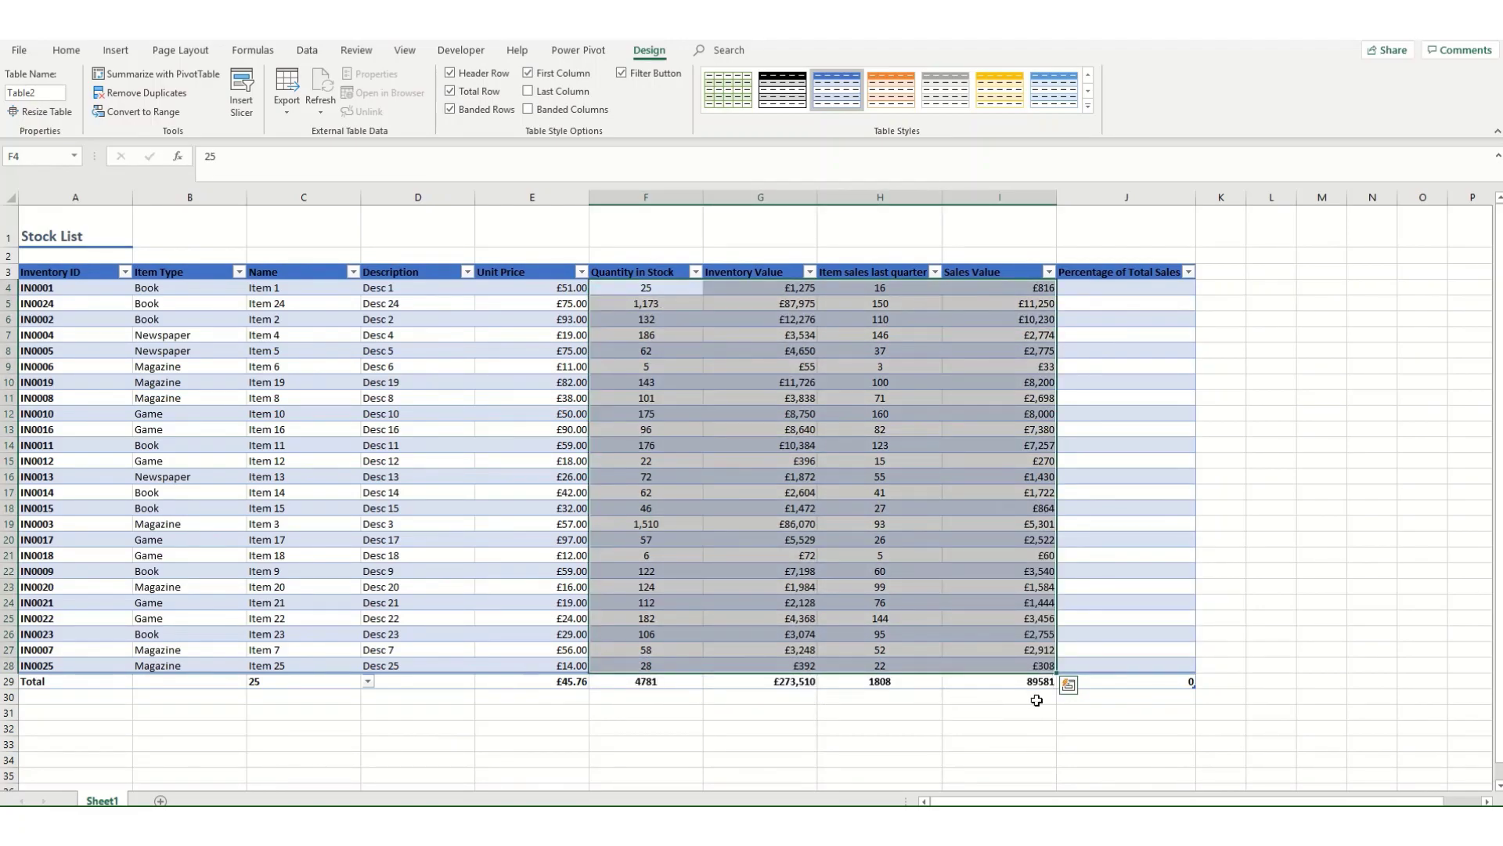
{"action": "left_click", "coordinate": [897, 761]}
{"action": "left_click", "coordinate": [840, 430]}
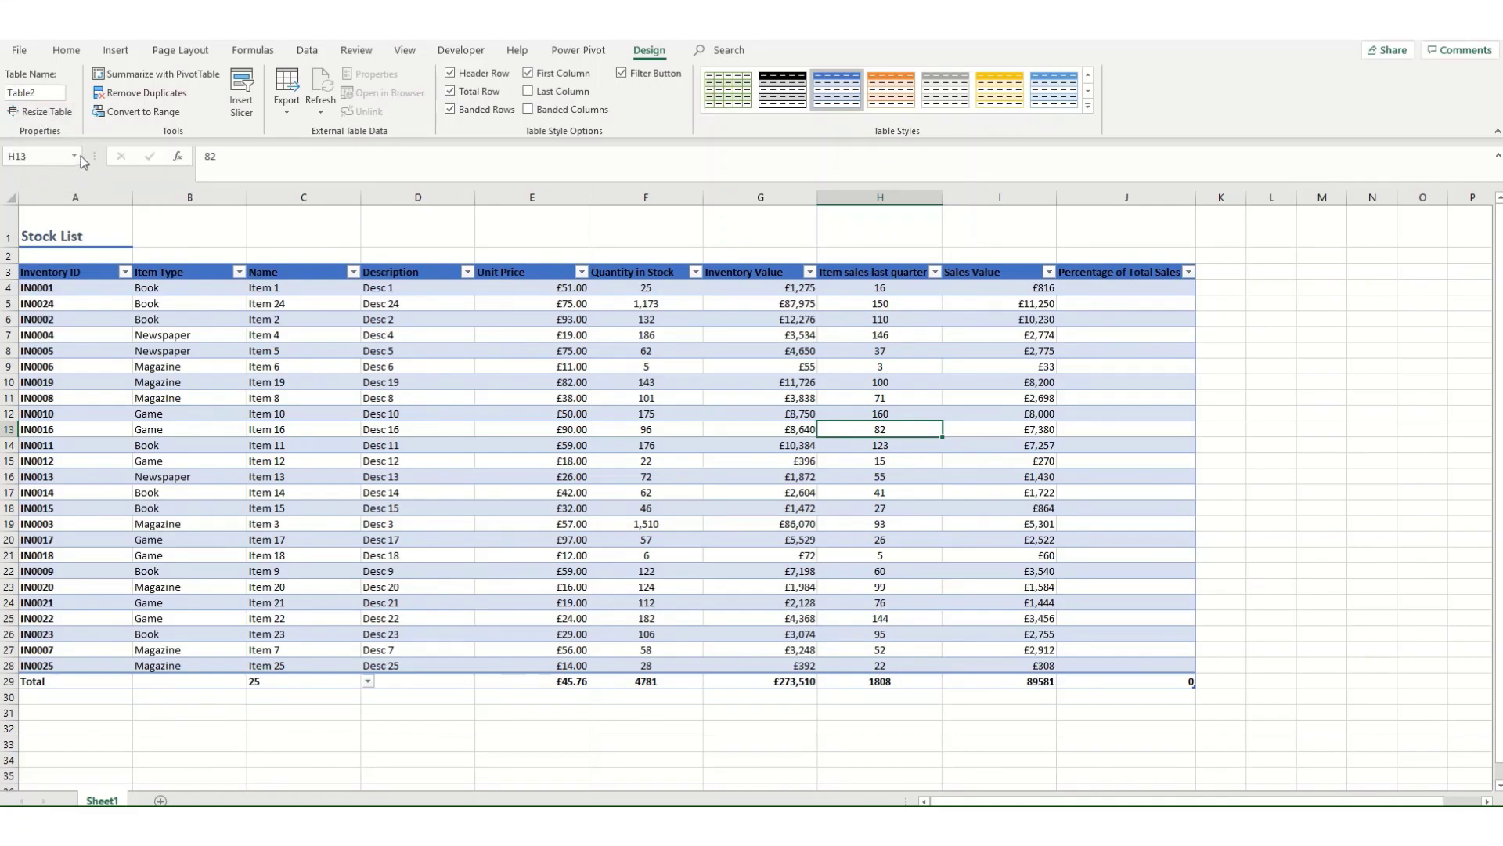
{"action": "left_click", "coordinate": [76, 157]}
{"action": "scroll", "coordinate": [488, 577], "scroll_direction": "down", "scroll_amount": 3}
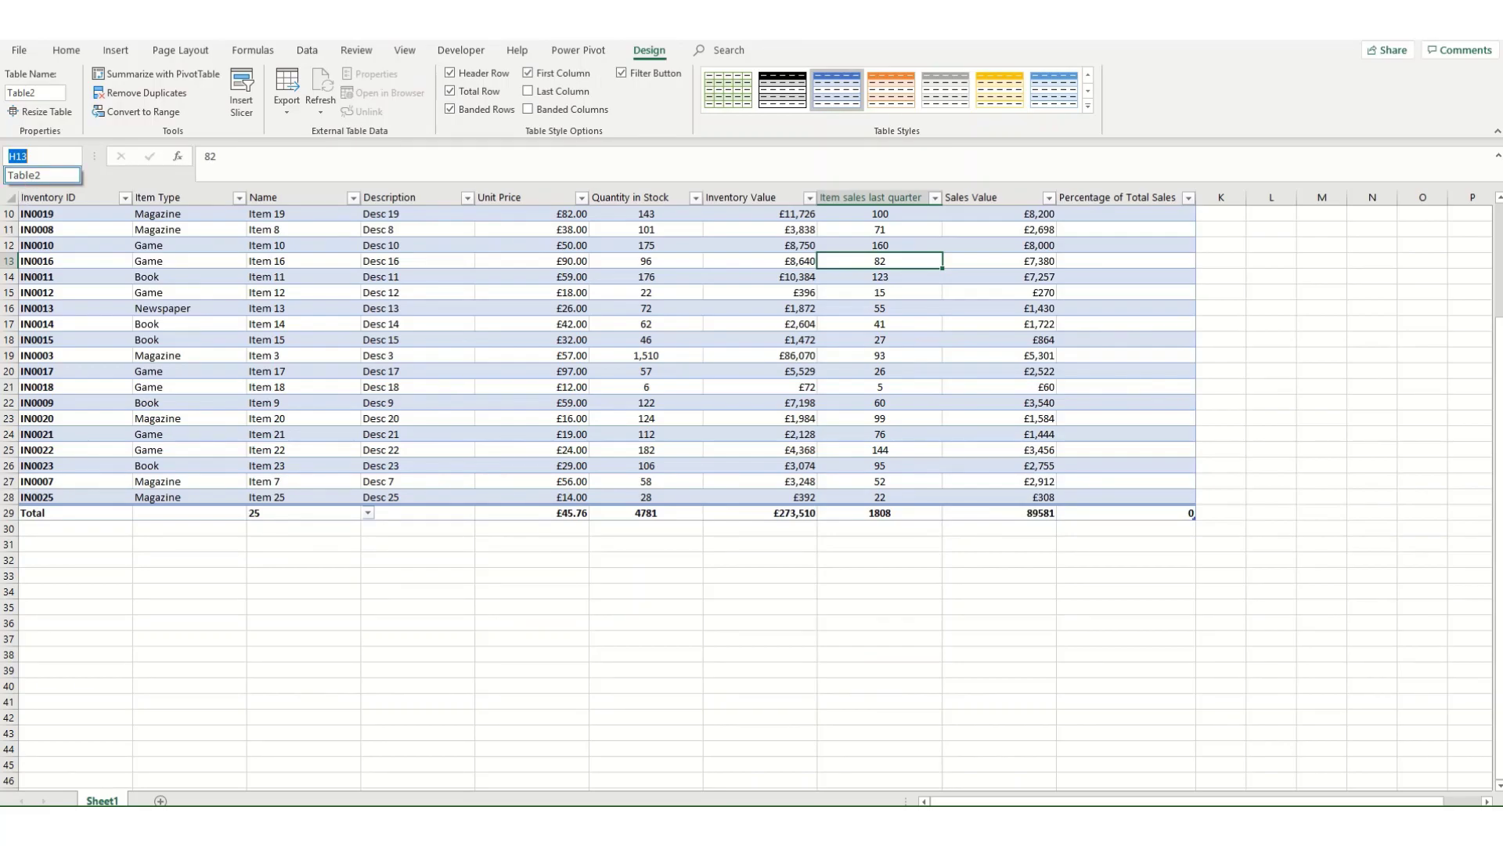
{"action": "left_click", "coordinate": [558, 591]}
{"action": "scroll", "coordinate": [558, 591], "scroll_direction": "up", "scroll_amount": 3}
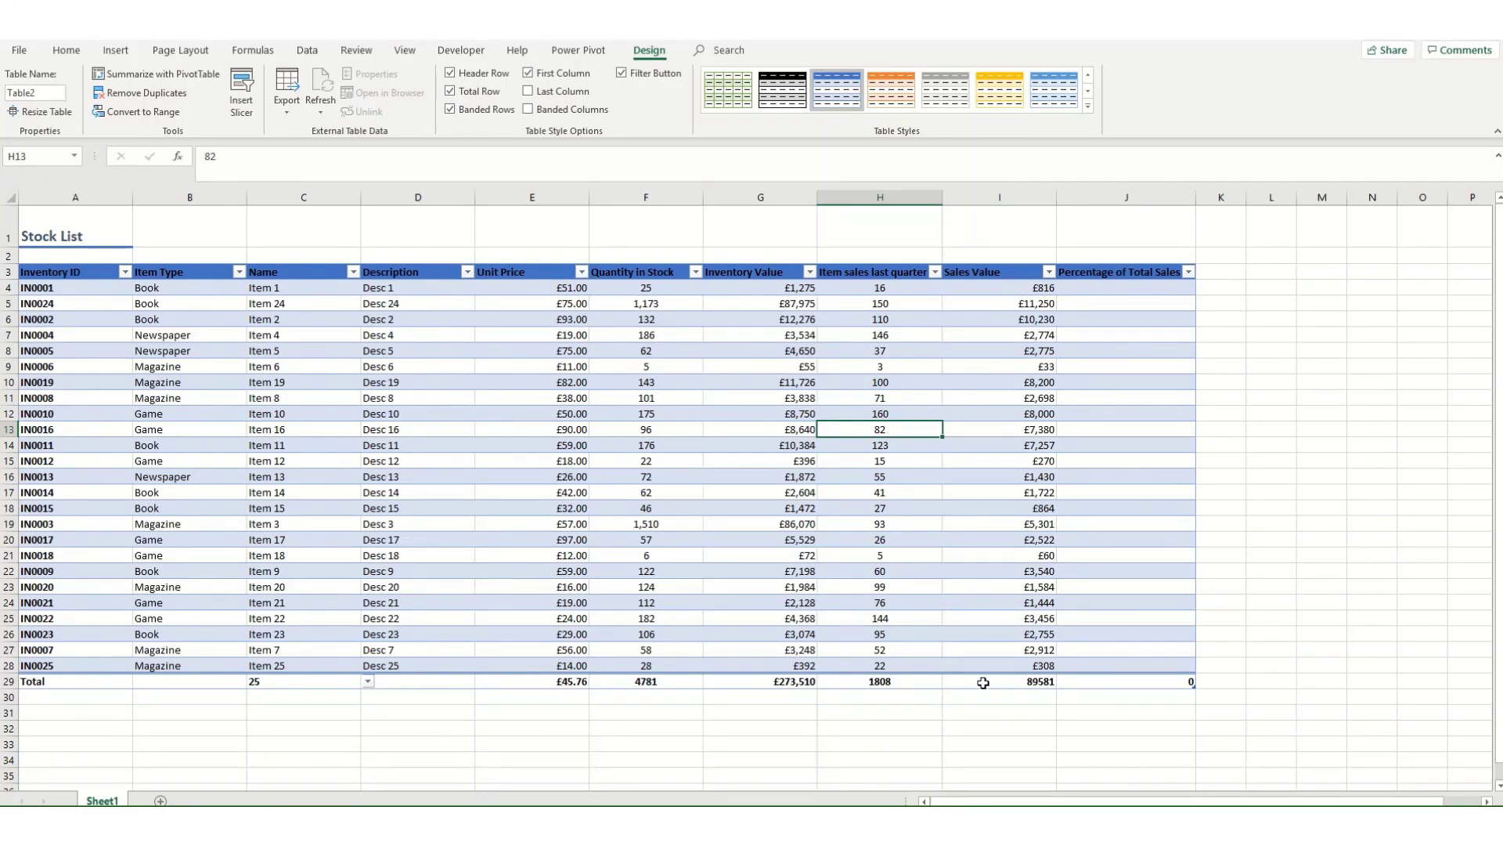
{"action": "left_click", "coordinate": [792, 681]}
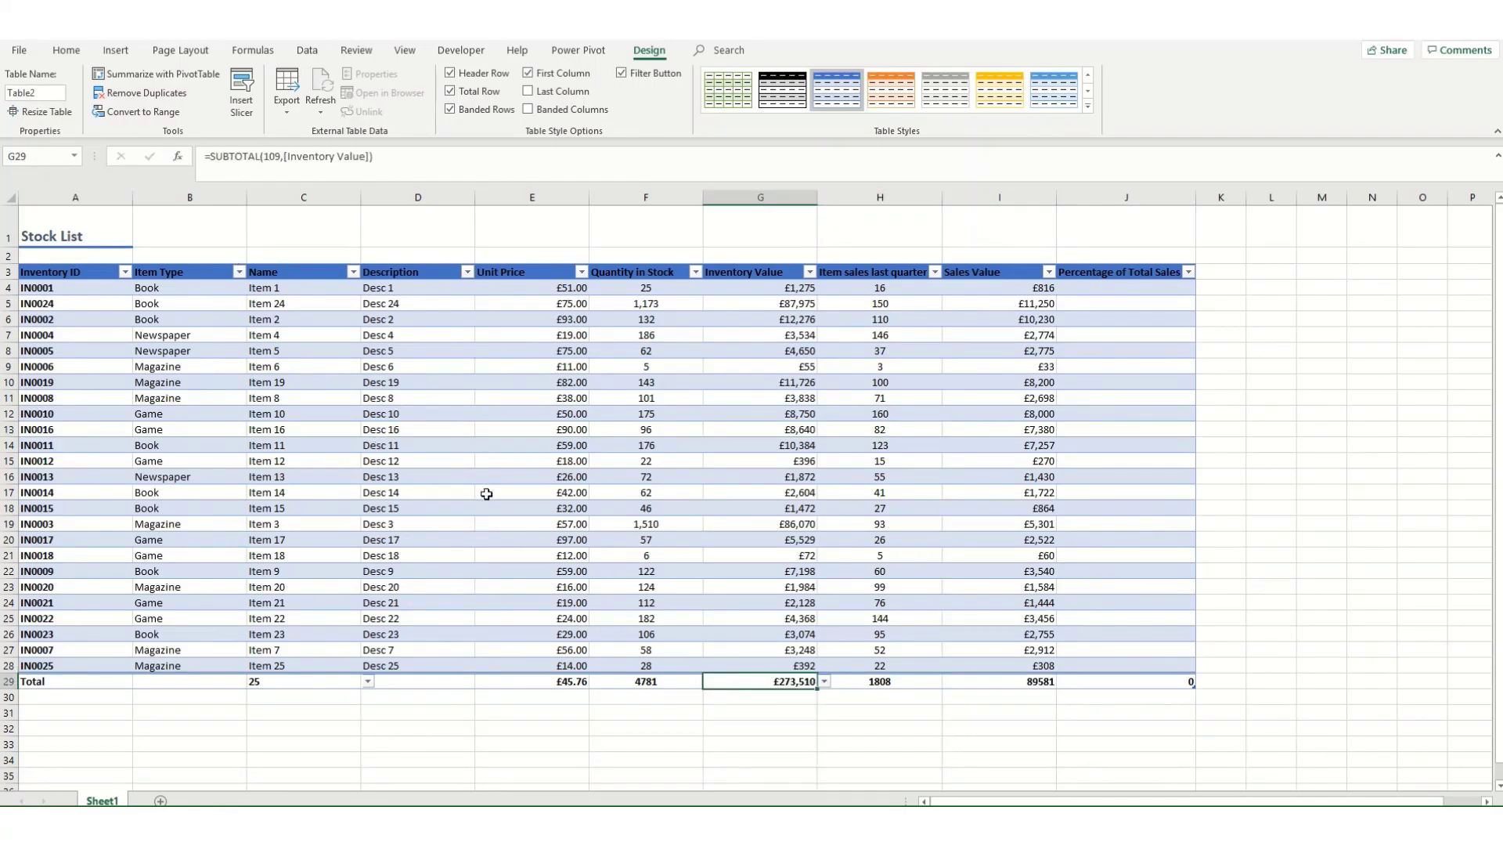
{"action": "left_click", "coordinate": [392, 404]}
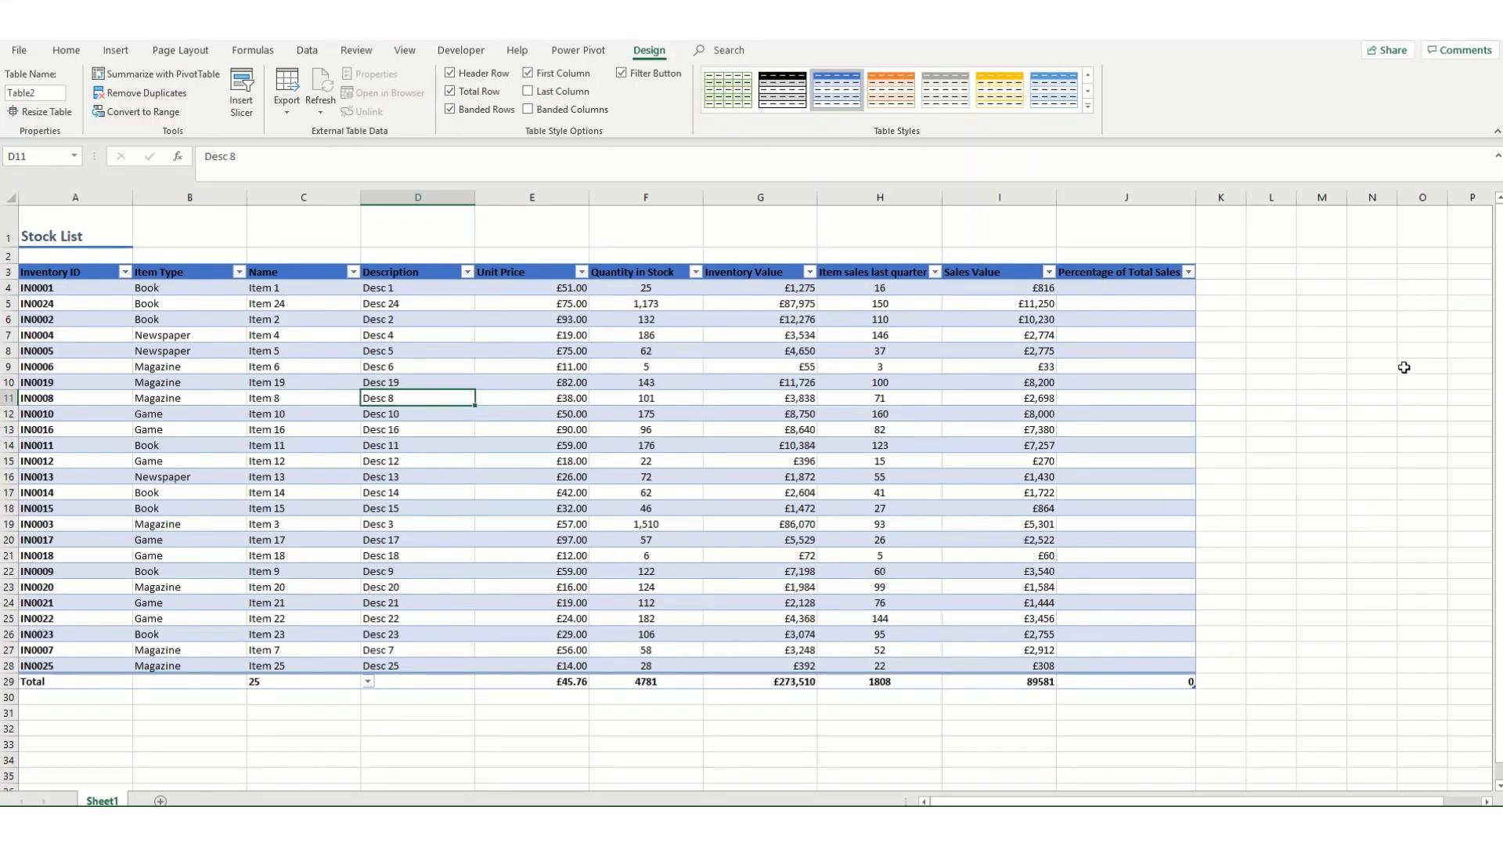
{"action": "left_click", "coordinate": [1327, 369]}
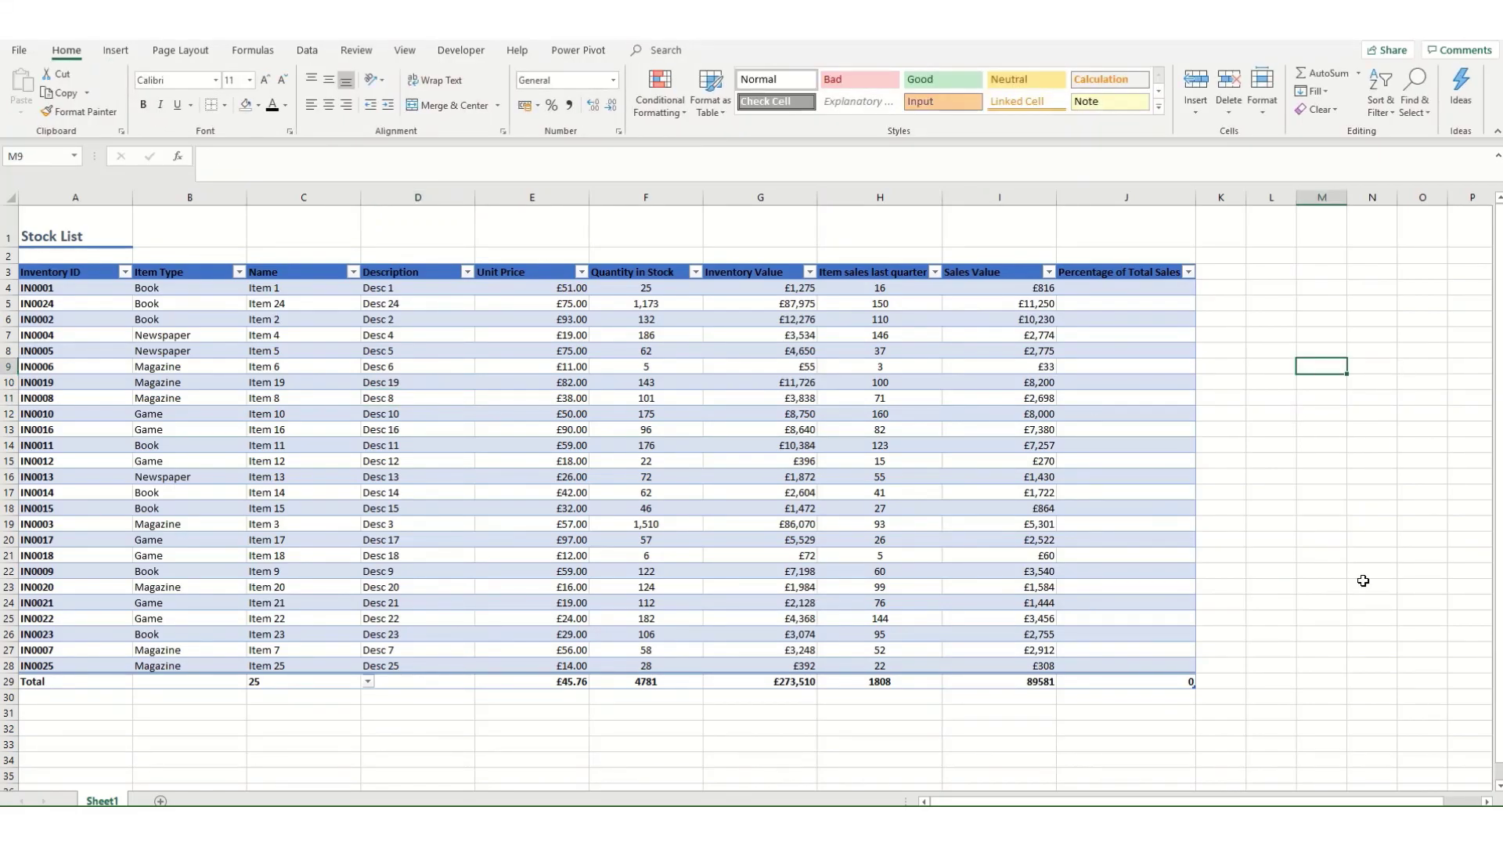
{"action": "left_click", "coordinate": [746, 386]}
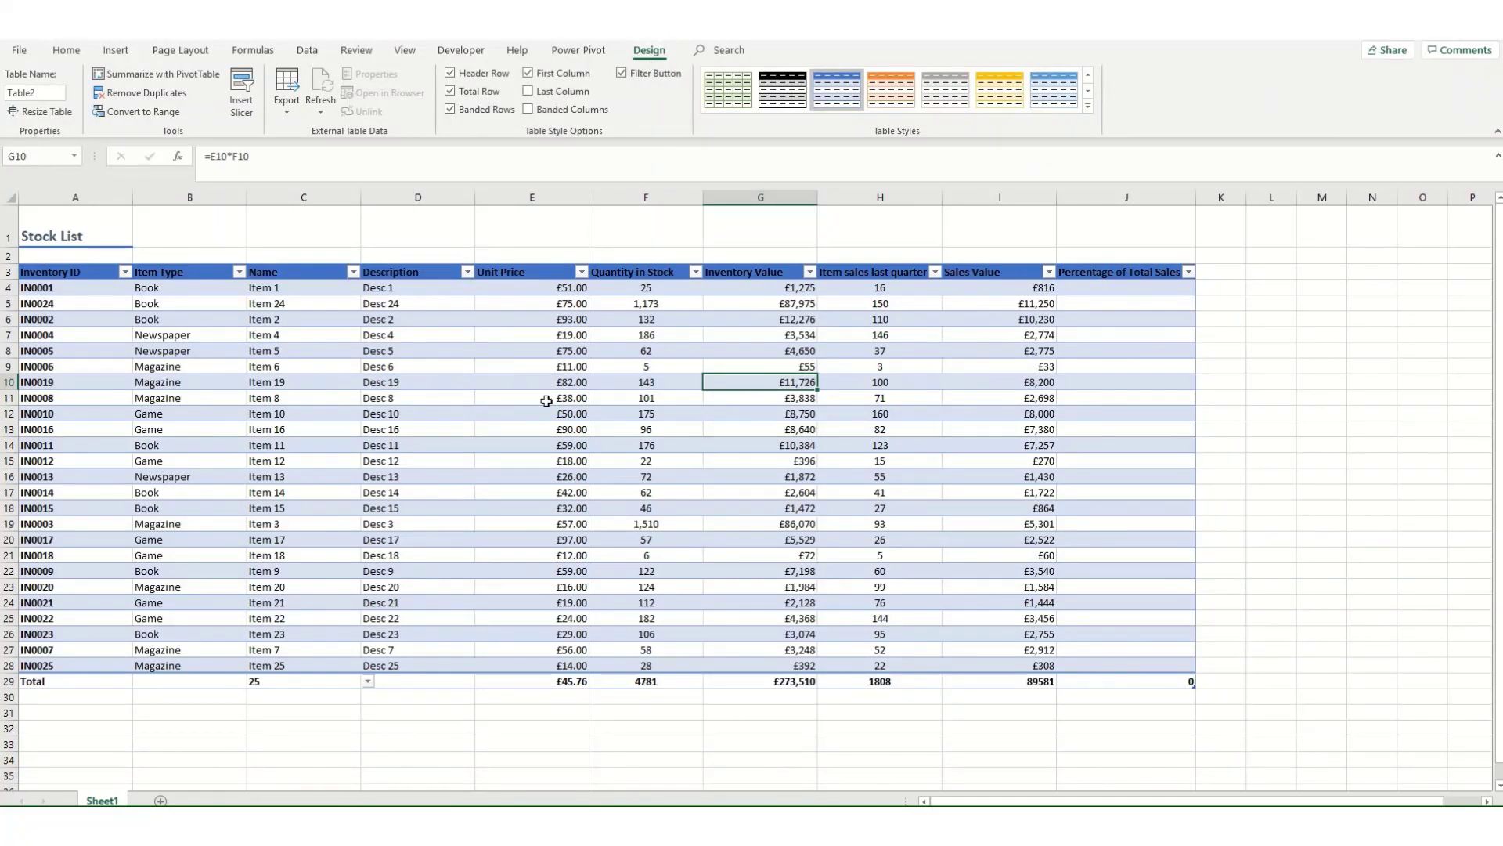
Convert the table to a normal range via Table > Convert to Range and confirm Yes
{"action": "right_click", "coordinate": [280, 383]}
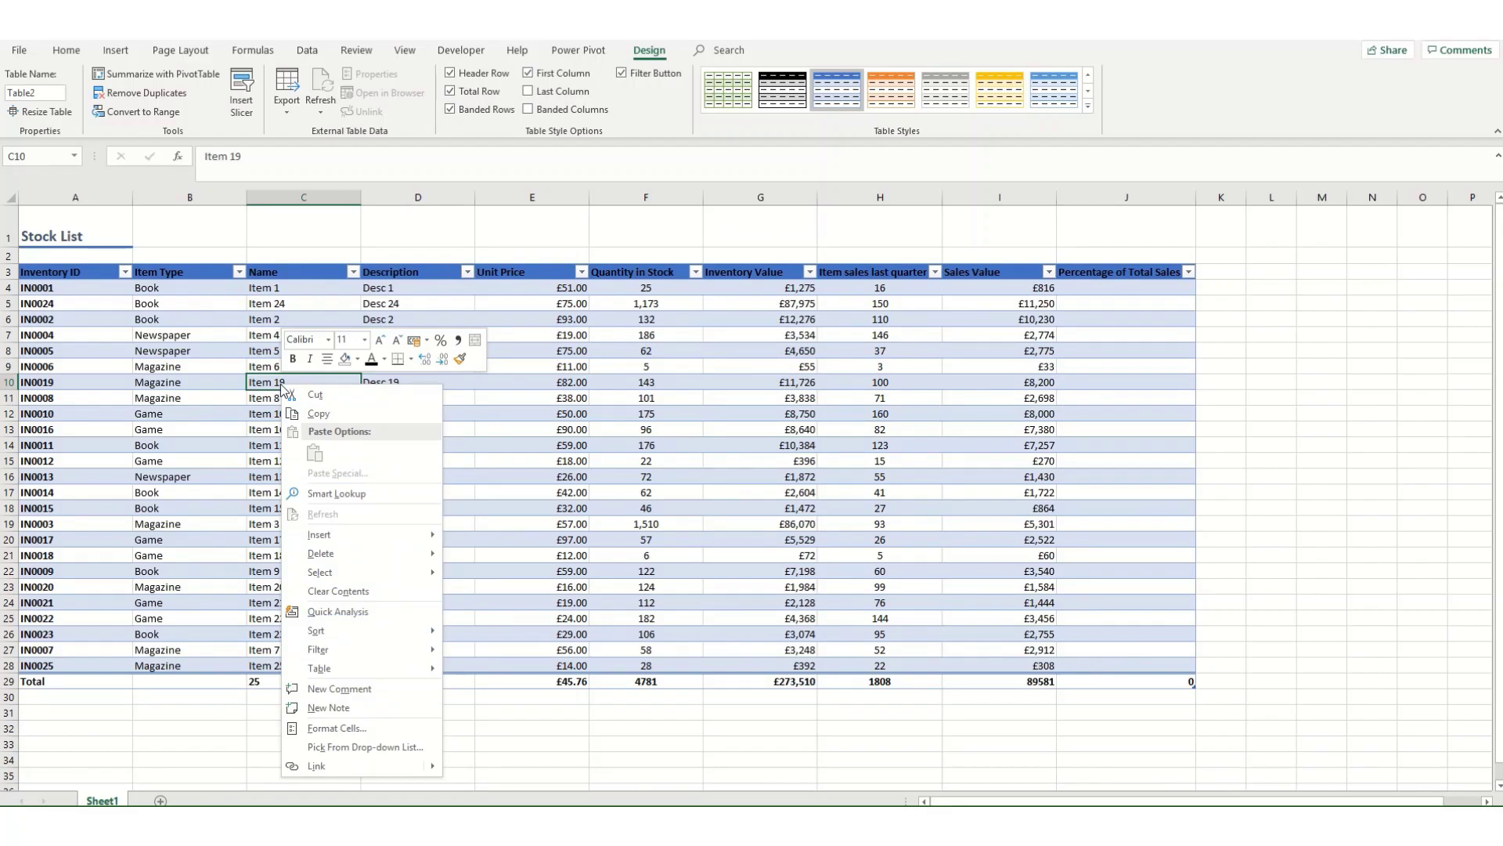
{"action": "mouse_move", "coordinate": [374, 668]}
{"action": "right_click", "coordinate": [187, 357]}
{"action": "mouse_move", "coordinate": [275, 644]}
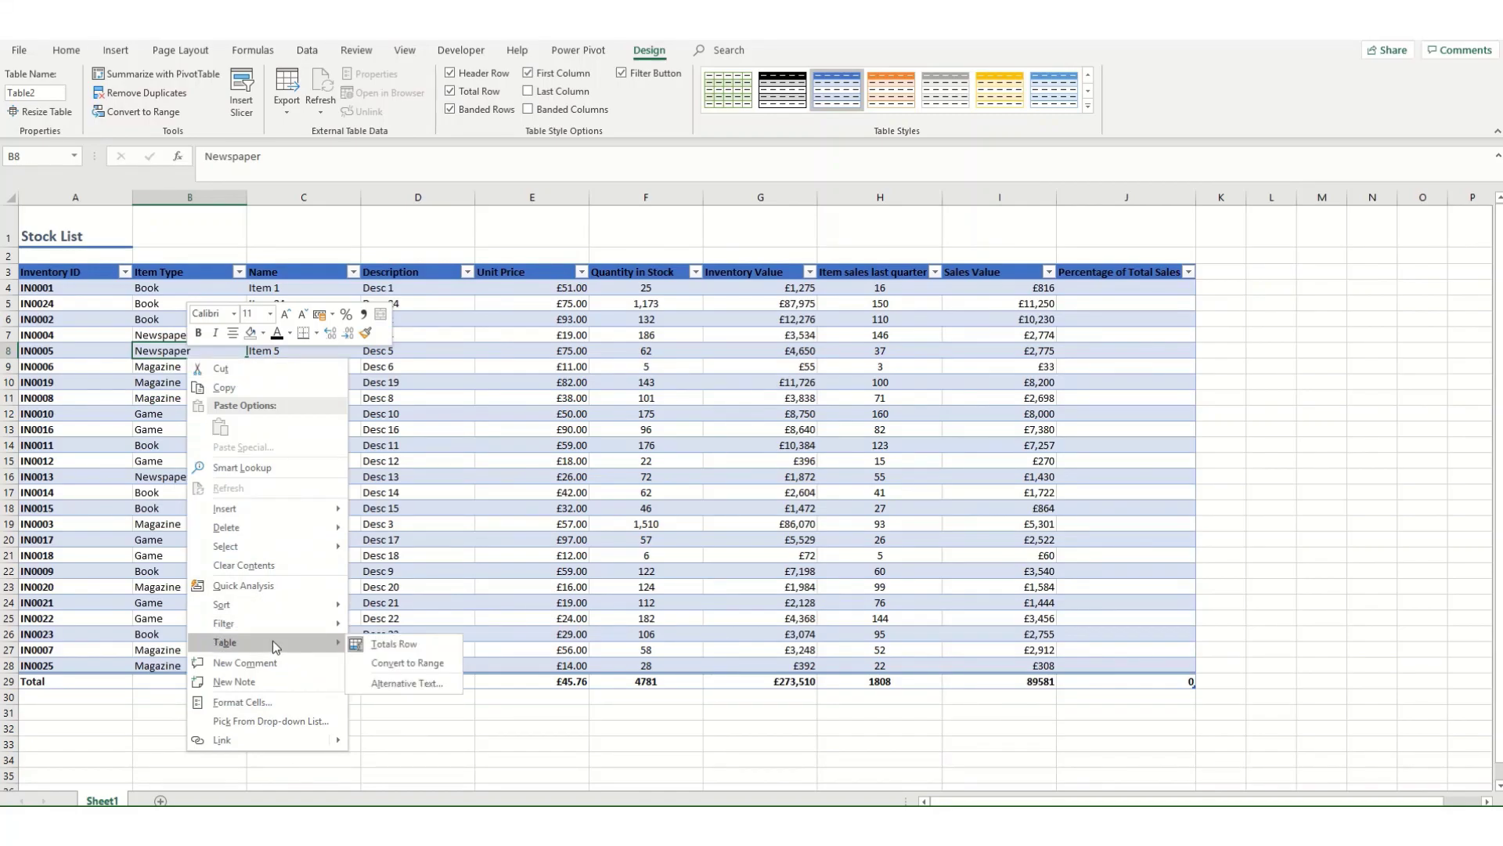
{"action": "left_click", "coordinate": [401, 665]}
{"action": "left_click", "coordinate": [722, 473]}
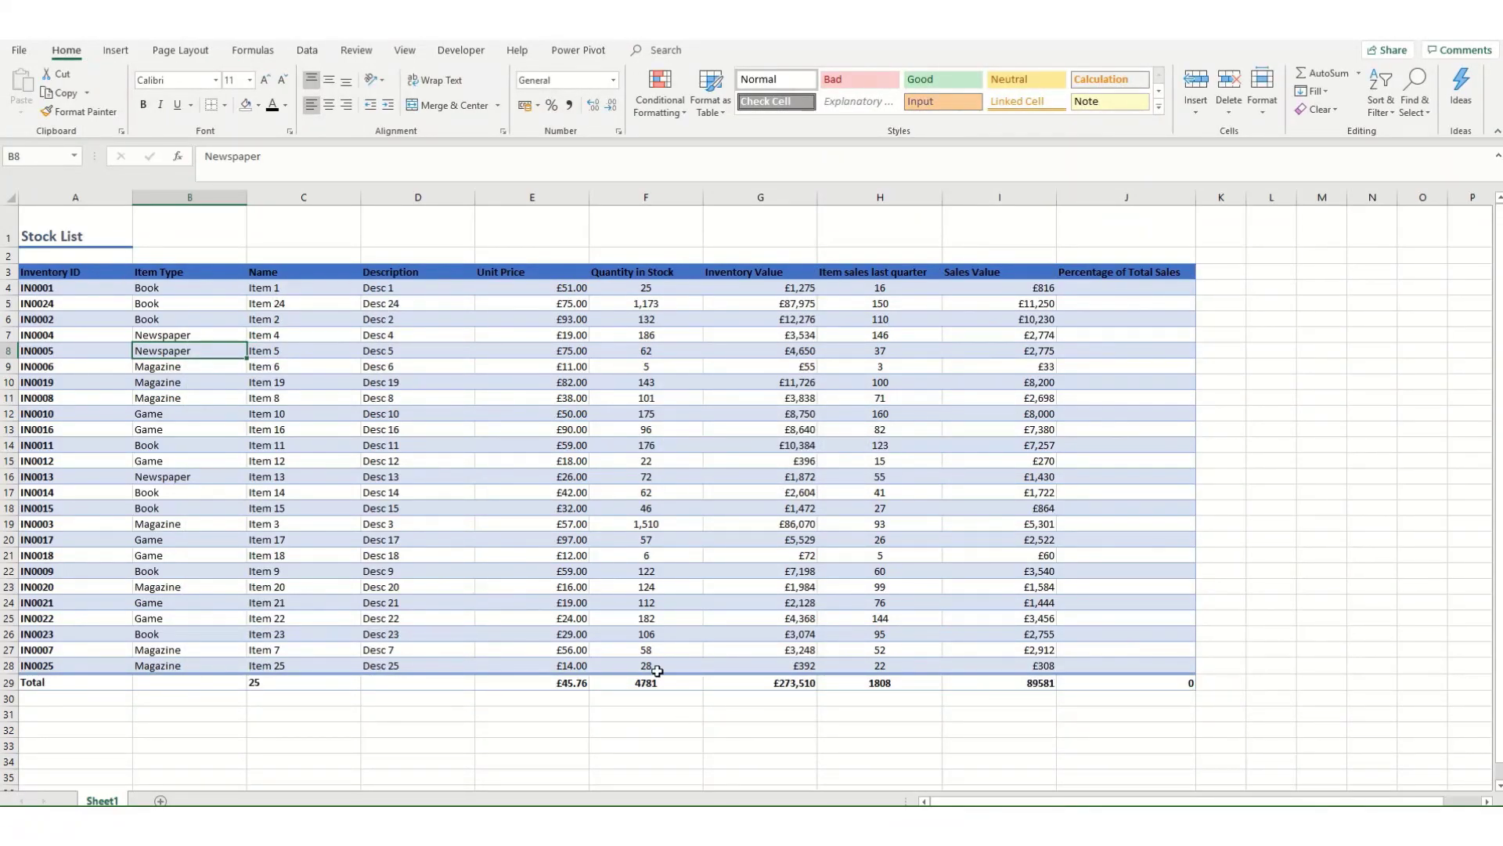
Select a few cells to check the data is now a plain range
{"action": "left_click", "coordinate": [1285, 560]}
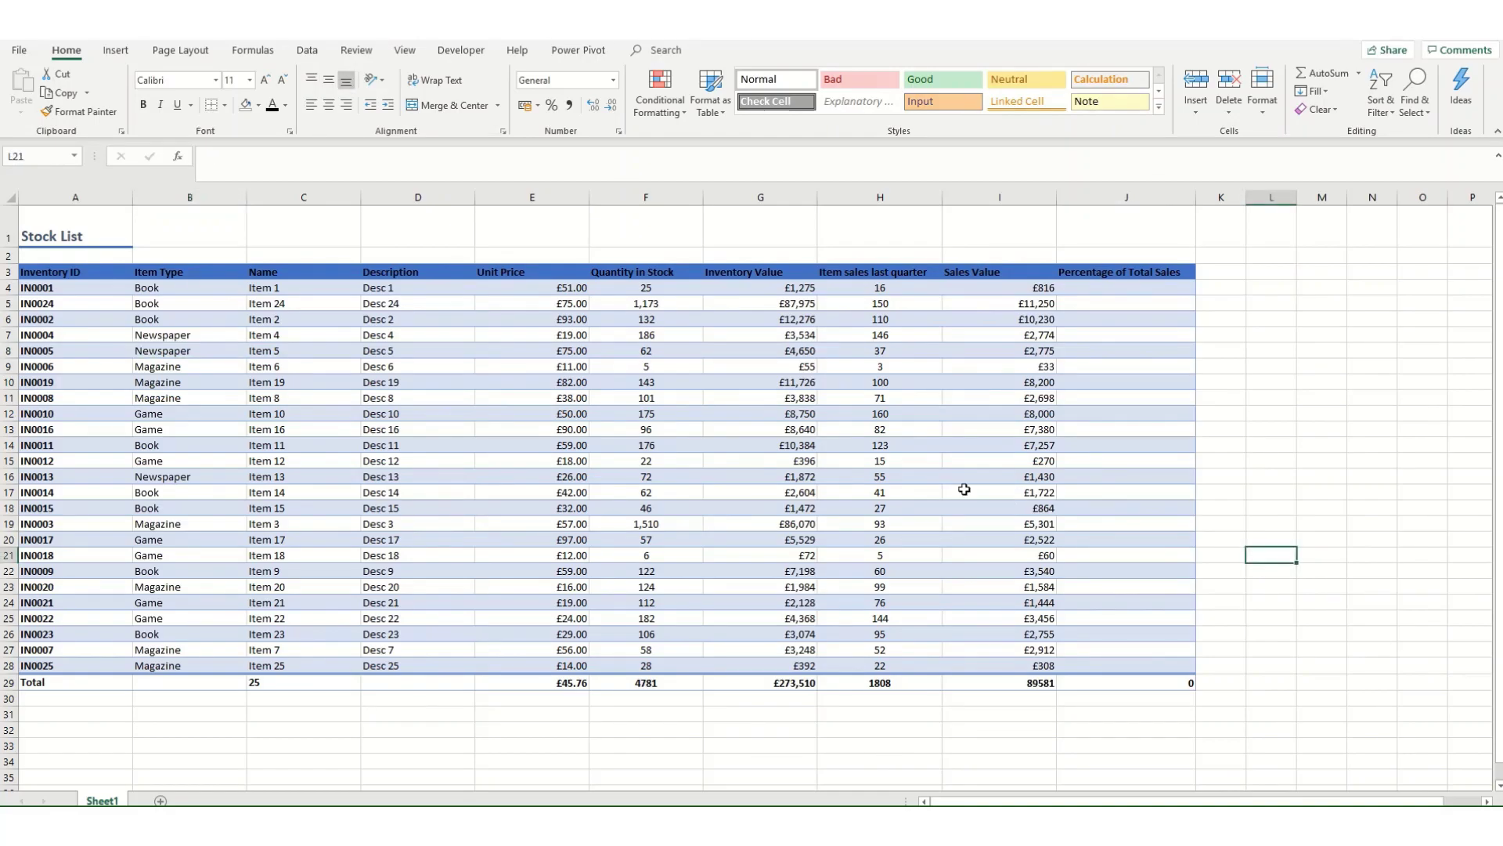
{"action": "left_click", "coordinate": [916, 480]}
{"action": "left_click", "coordinate": [460, 363]}
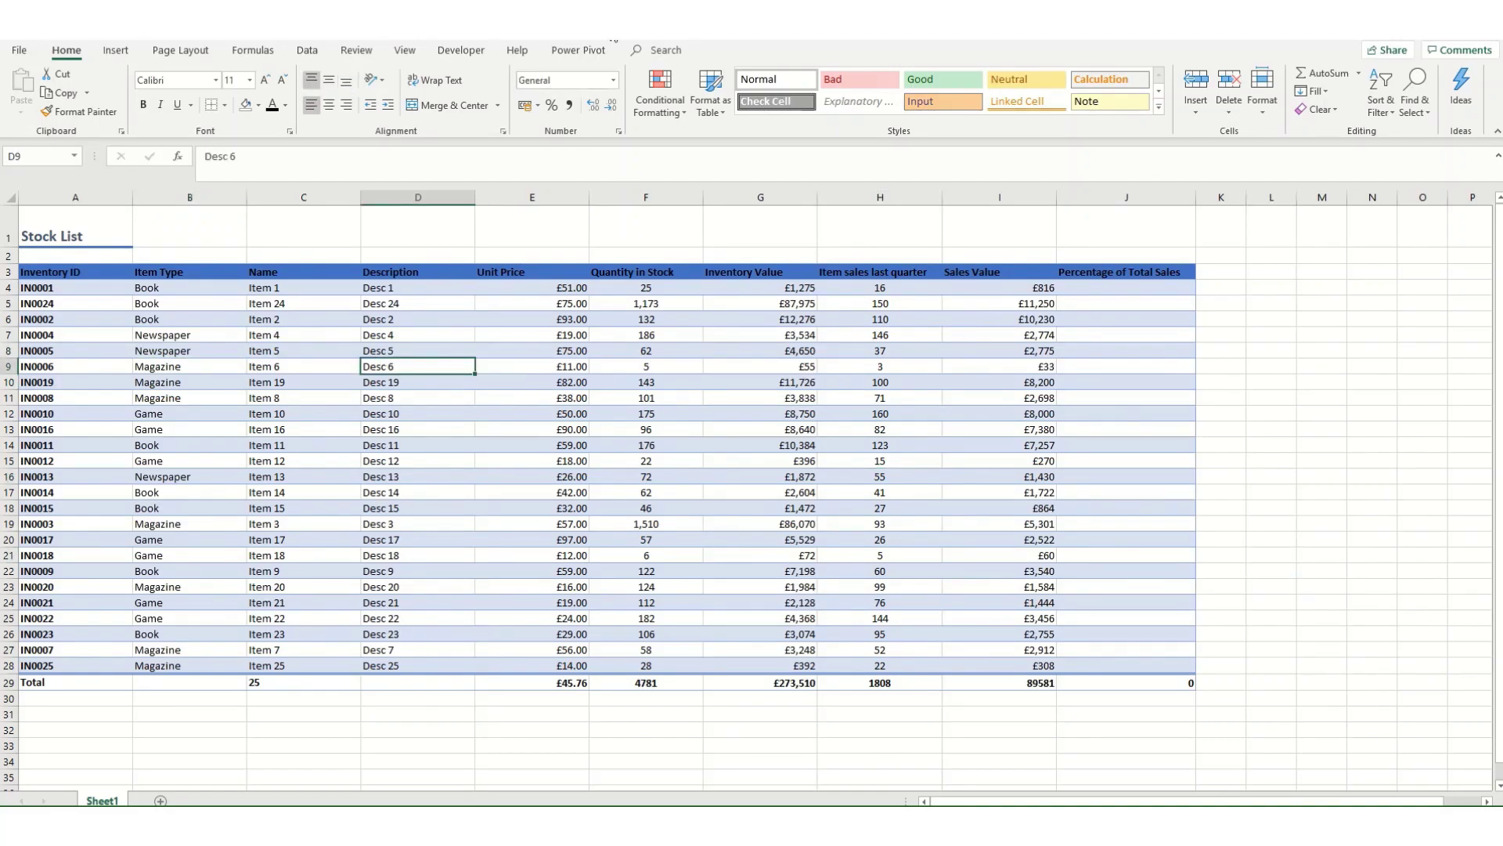